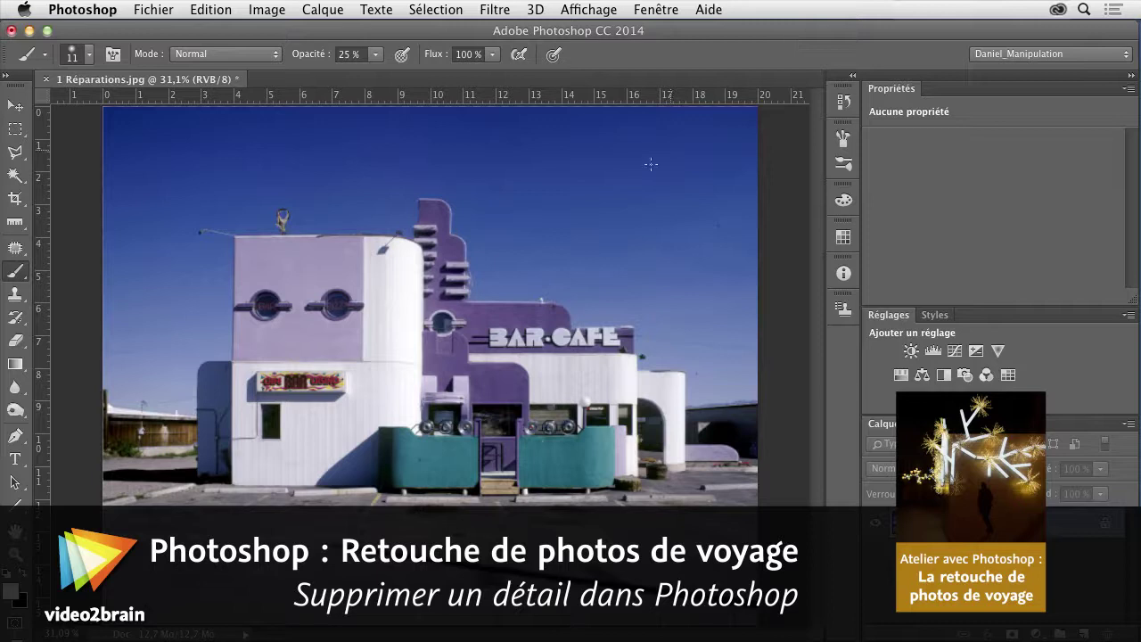
Fit the photo in the window and pan to the building's upper floors
key(ctrl+0)
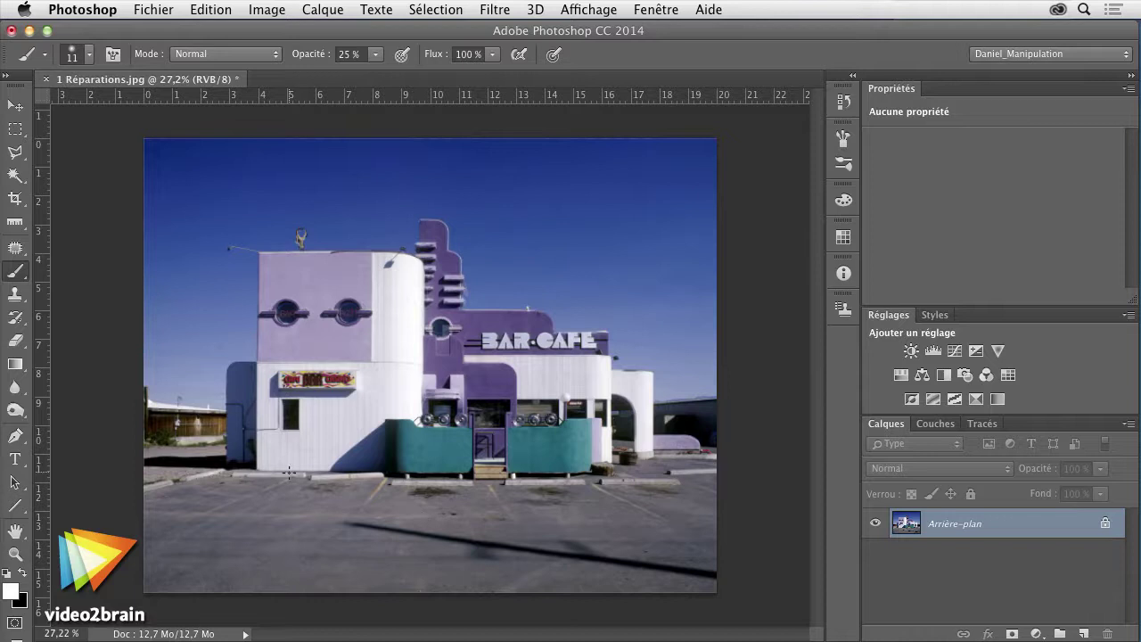
scroll(318, 451, up, 5)
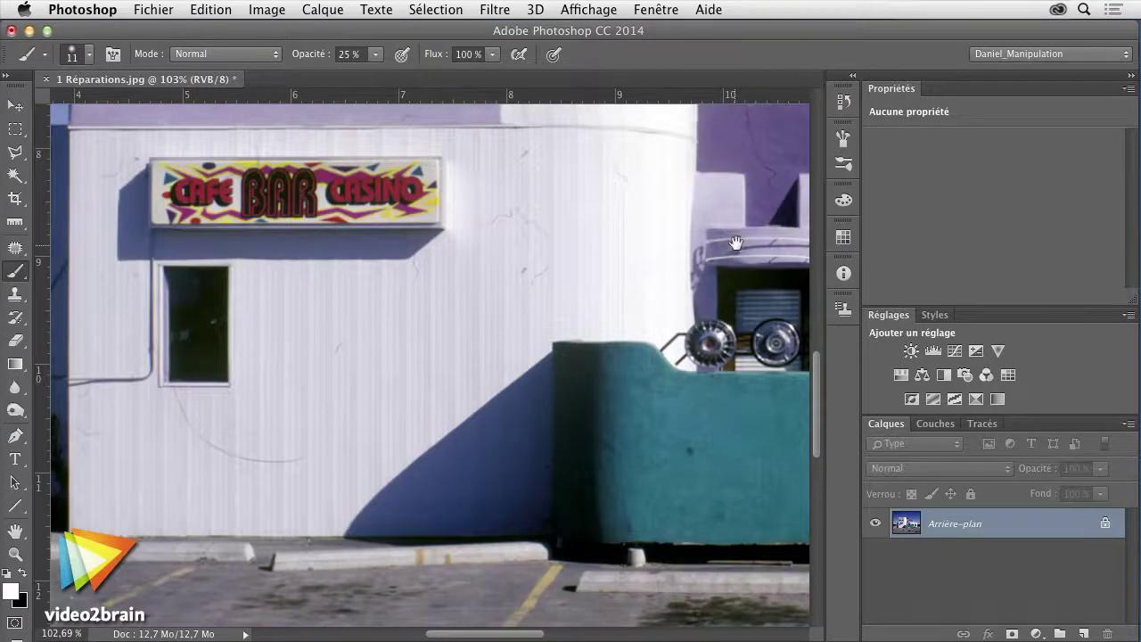
scroll(616, 402, down, 2)
scroll(618, 406, down, 1)
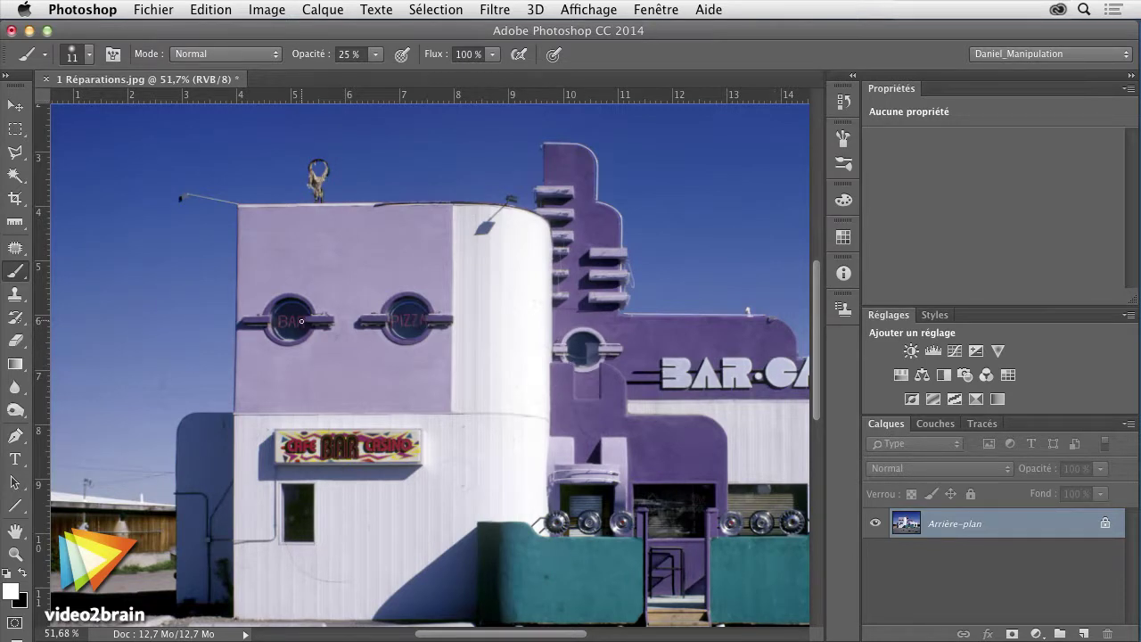
mouse_move(751, 226)
mouse_down()
mouse_move(669, 285)
mouse_move(629, 341)
mouse_up()
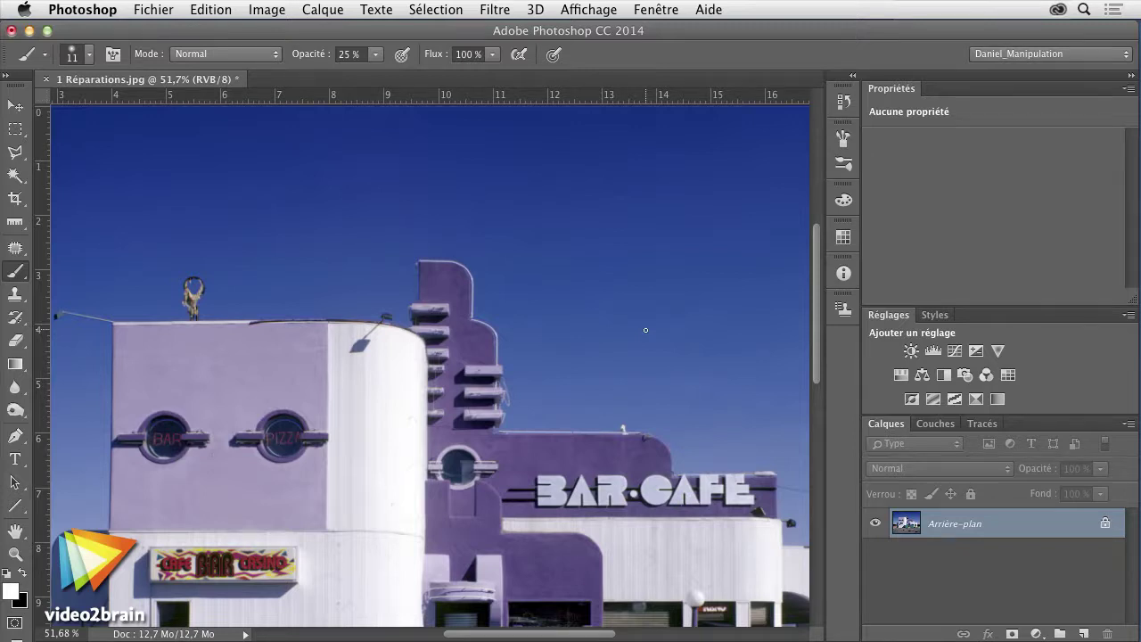
scroll(645, 330, up, 5)
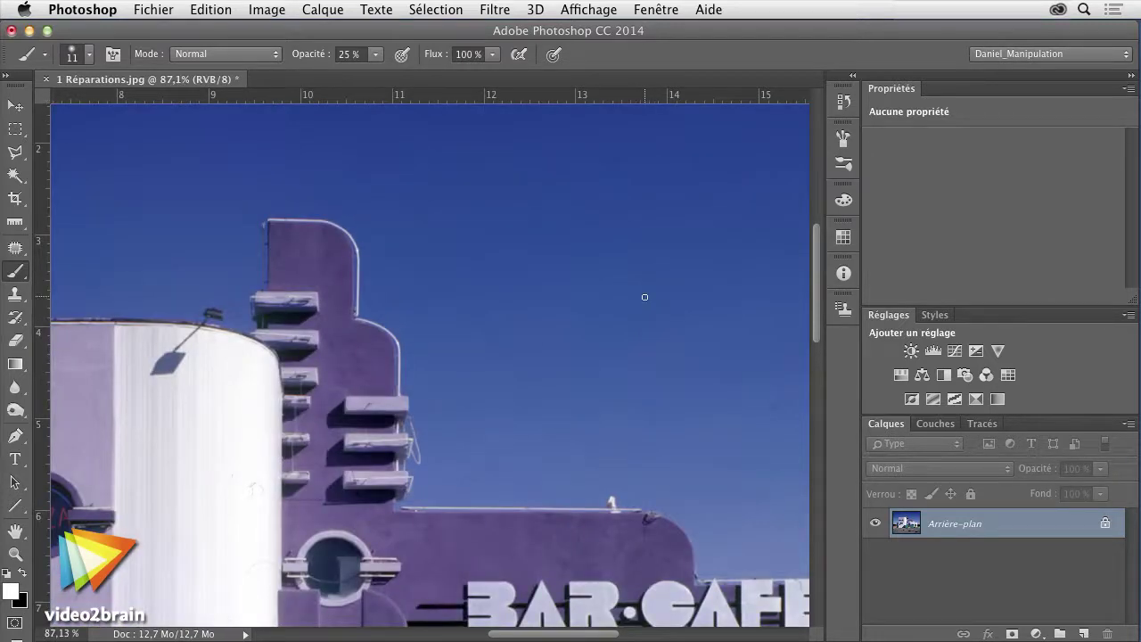
scroll(644, 298, down, 2)
scroll(643, 298, down, 2)
scroll(644, 296, down, 2)
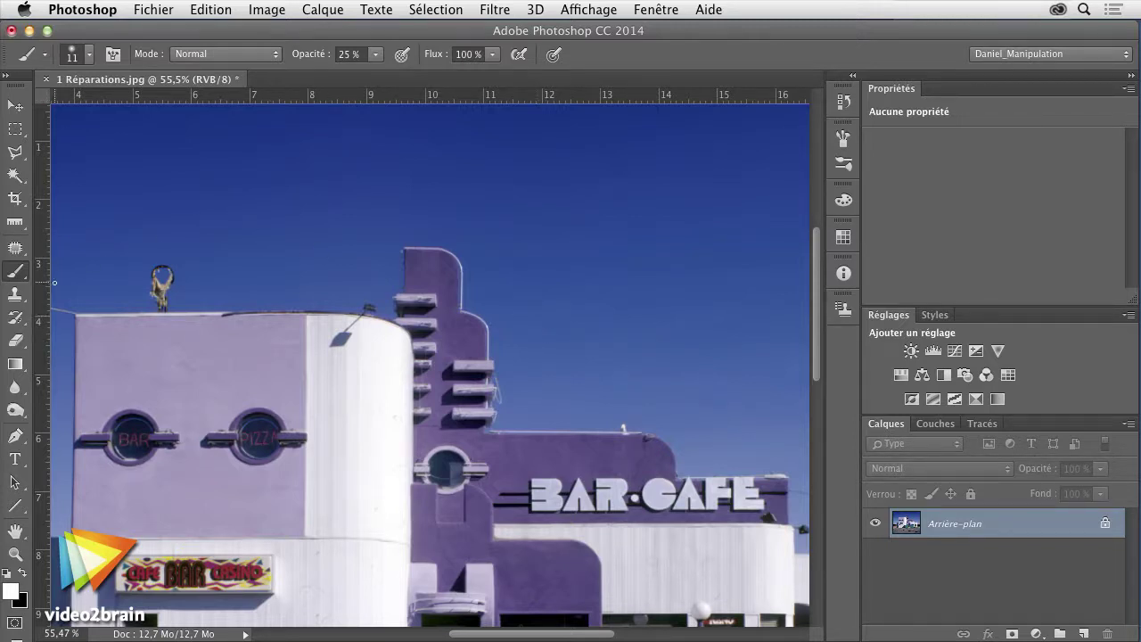
Select the Spot Healing Brush and view the sky beside the tower at 100% zoom
click(15, 247)
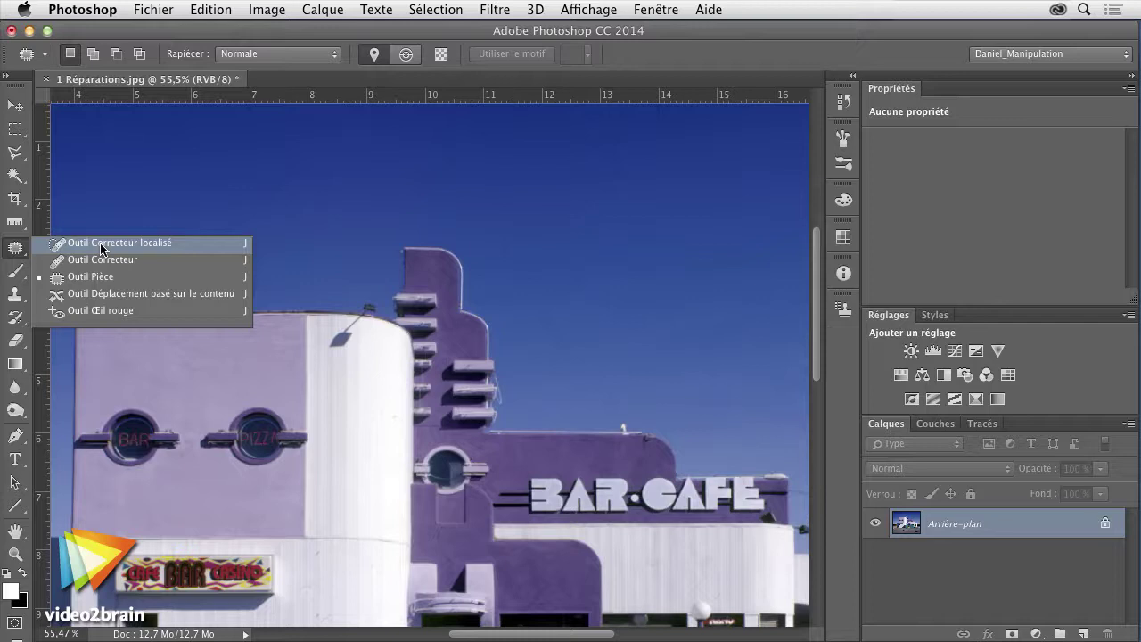
click(101, 245)
scroll(538, 307, up, 2)
scroll(538, 308, up, 3)
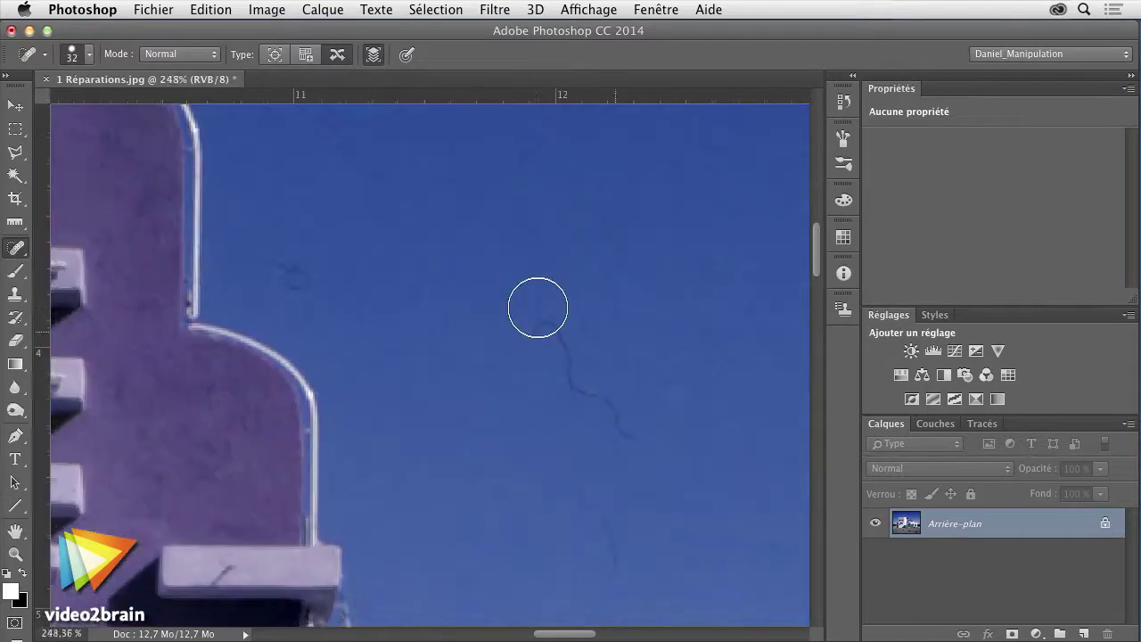
scroll(537, 308, down, 3)
scroll(535, 309, down, 1)
scroll(535, 308, down, 1)
drag(618, 293, 594, 372)
scroll(593, 373, down, 1)
scroll(594, 372, down, 1)
scroll(594, 372, down, 1)
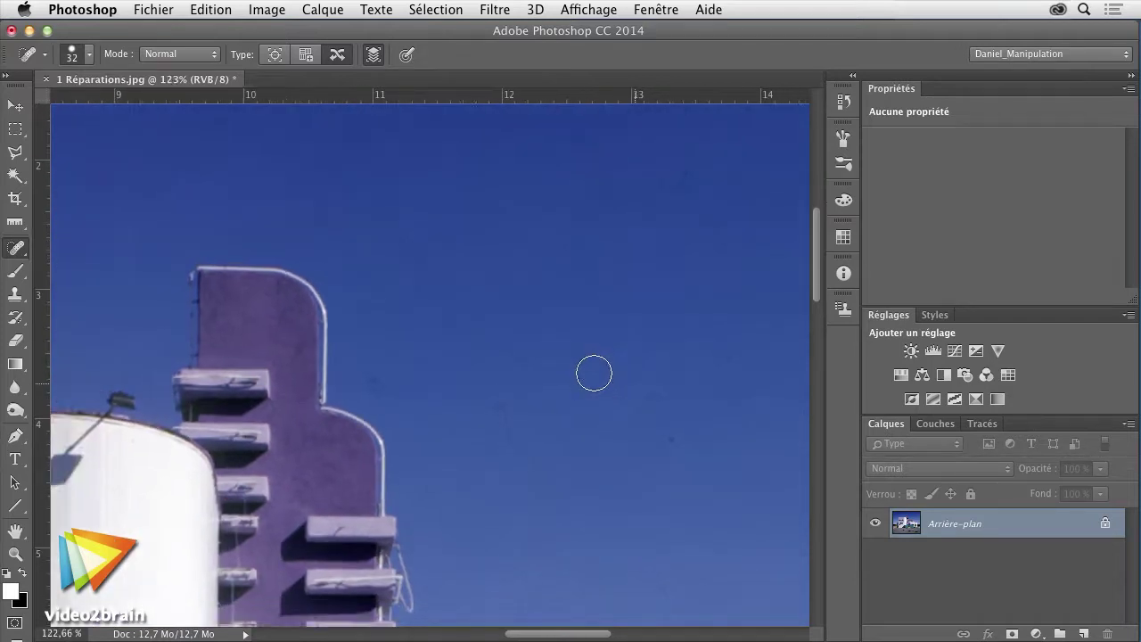
double_click(15, 553)
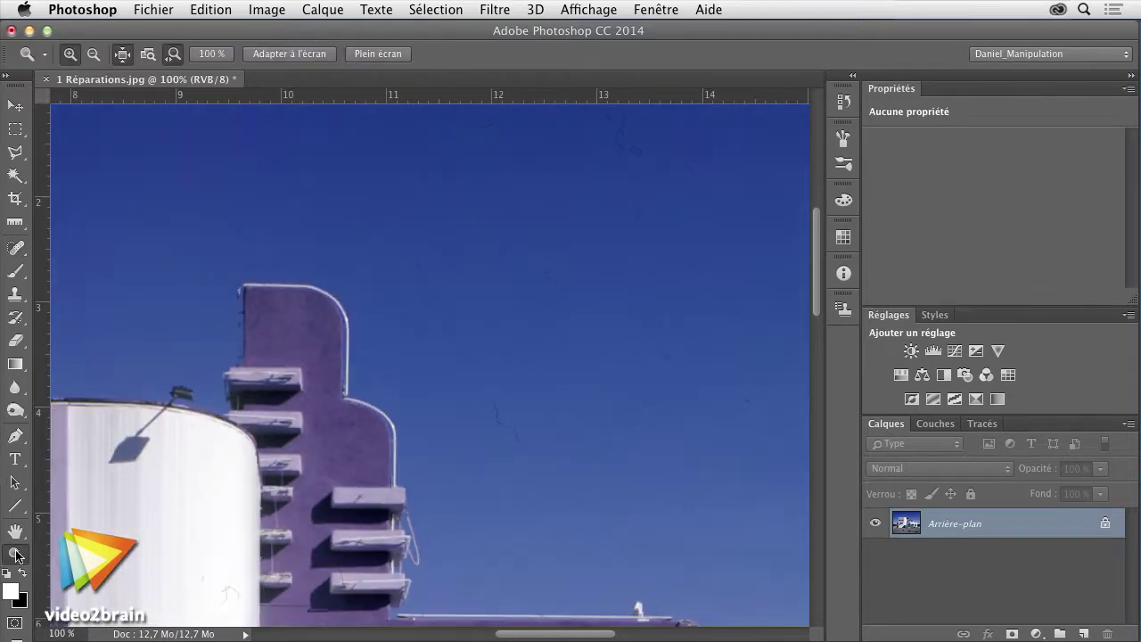
click(15, 251)
Heal the dark specks and streaks in the sky beside the tower
drag(638, 207, 632, 225)
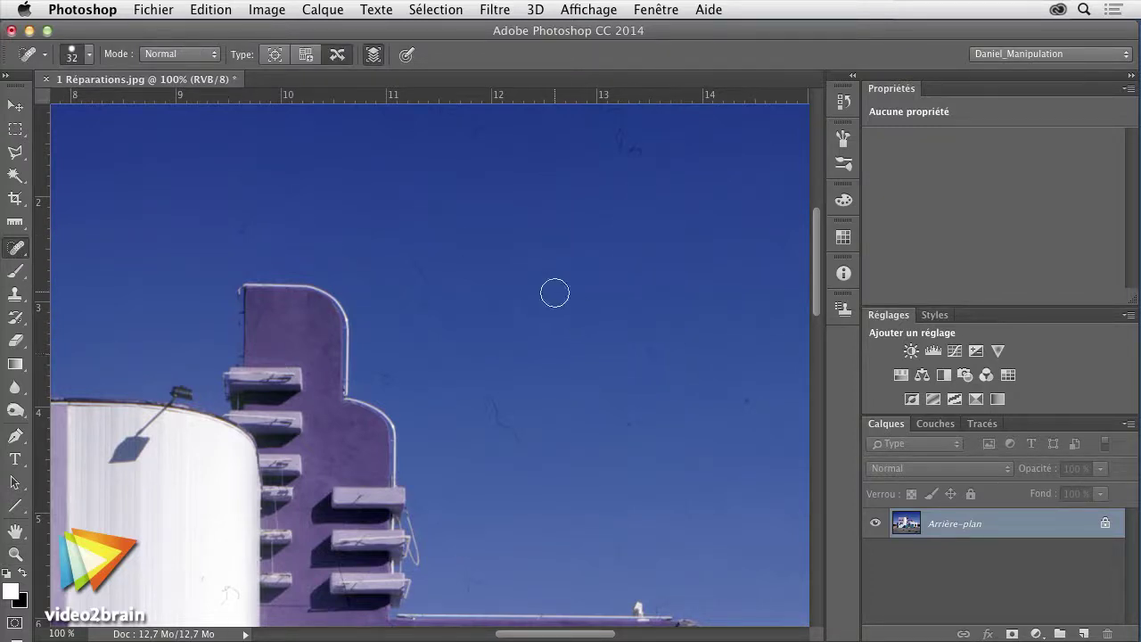
drag(540, 266, 558, 292)
drag(418, 257, 425, 299)
drag(490, 402, 528, 438)
click(626, 418)
click(747, 400)
drag(613, 114, 613, 146)
click(686, 175)
drag(504, 121, 477, 133)
click(242, 230)
click(399, 376)
Heal the specks and squiggle in the sky above BAR-CAFE and near the top
drag(610, 332, 414, 179)
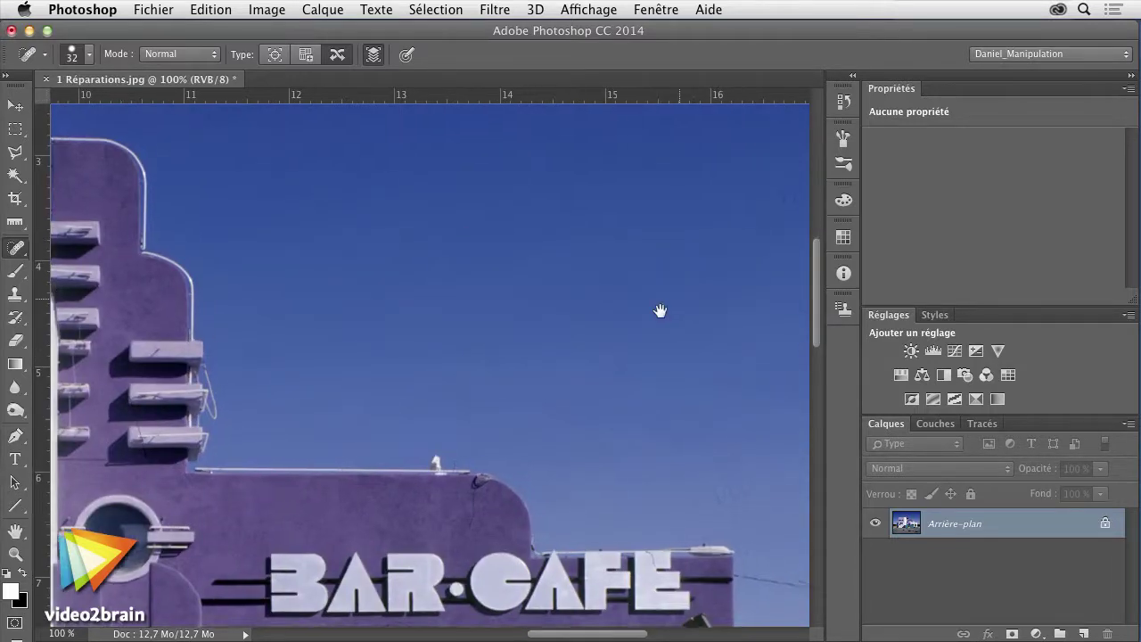
scroll(659, 311, right, 5)
scroll(660, 311, up, 1)
click(624, 237)
click(601, 252)
drag(717, 435, 738, 473)
drag(790, 394, 765, 403)
click(551, 545)
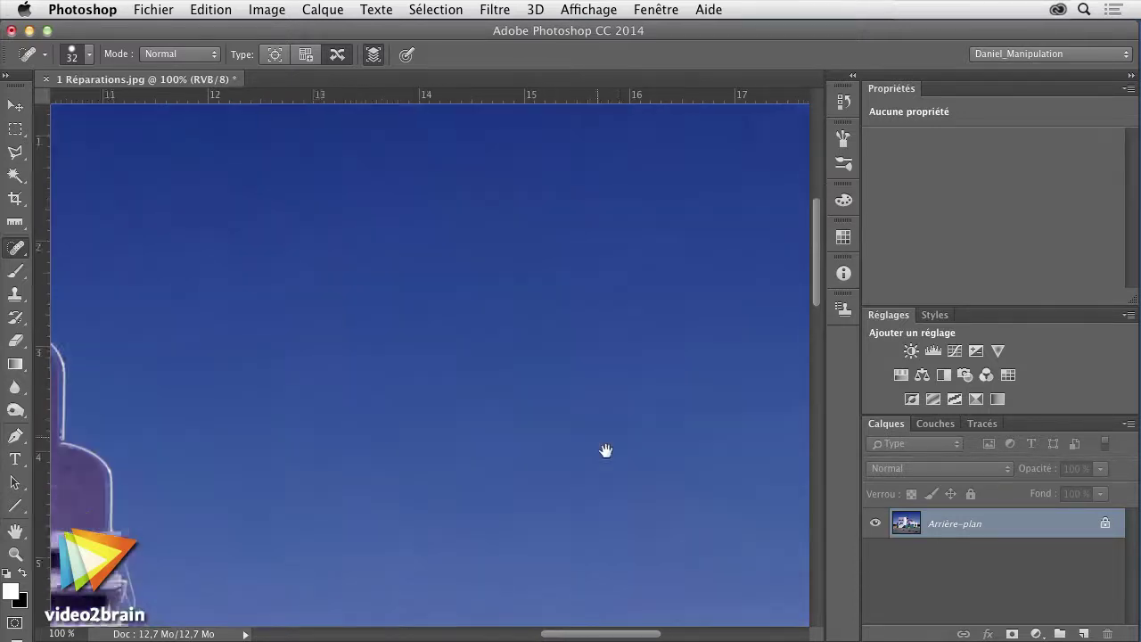
drag(558, 364, 603, 451)
drag(757, 127, 756, 174)
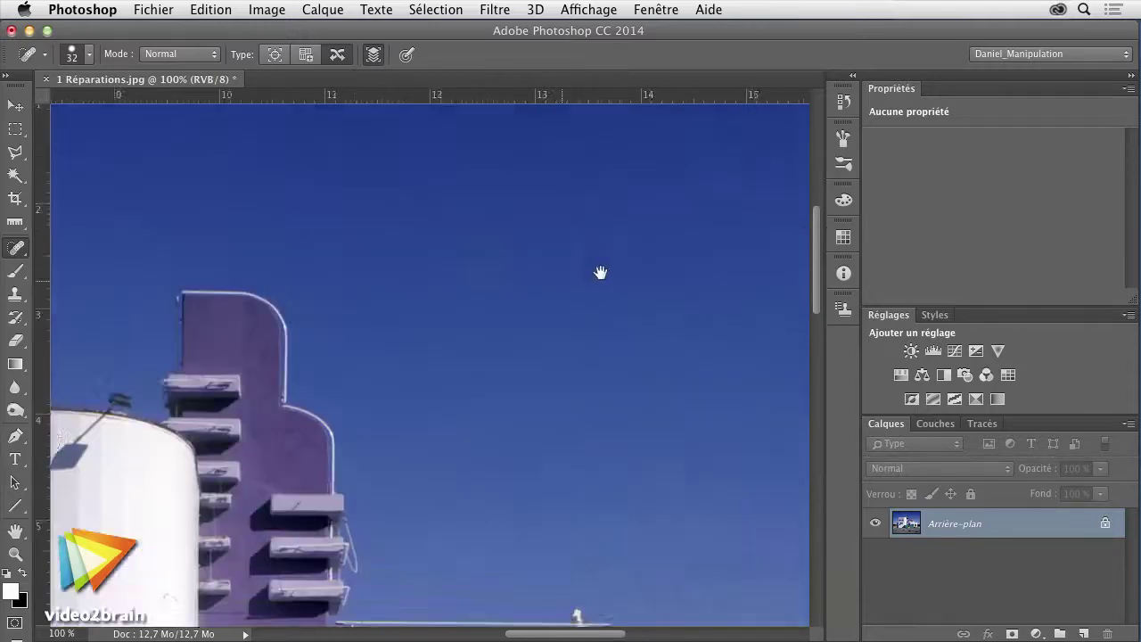
drag(365, 337, 443, 282)
Spot-heal the mark on the lavender wall and the small cracks on the white wall
scroll(443, 281, down, 5)
click(237, 187)
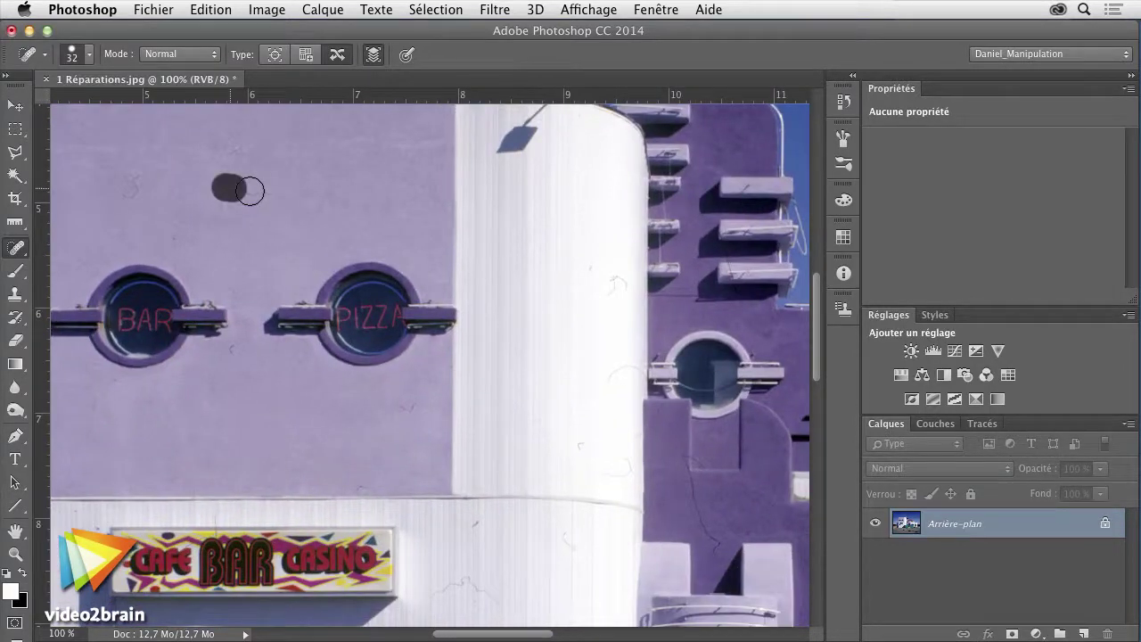
scroll(504, 371, down, 10)
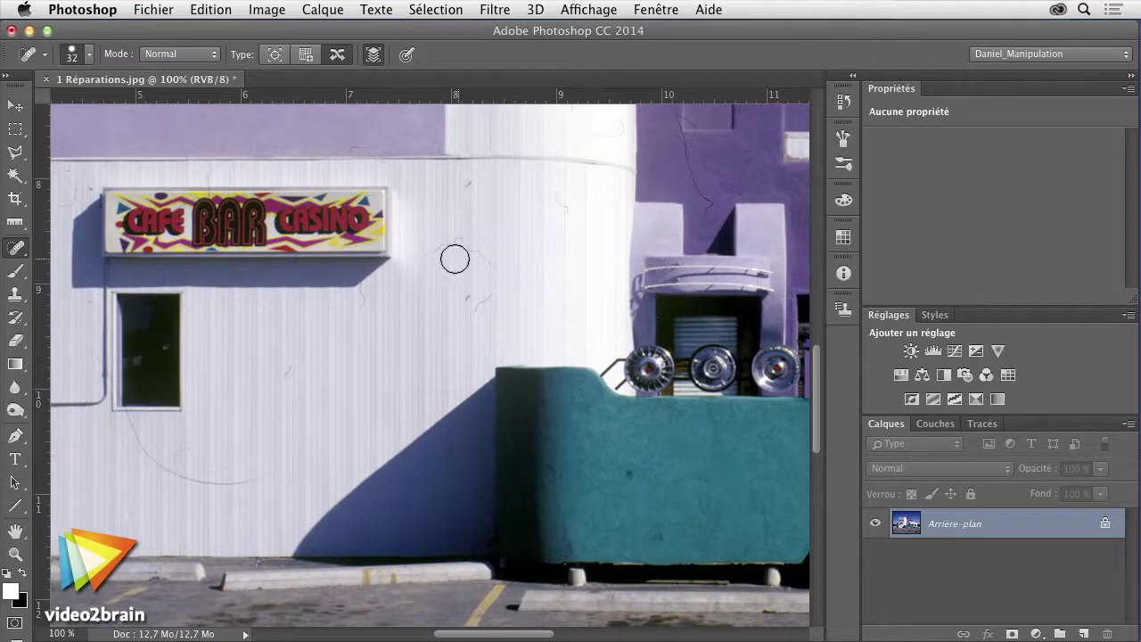
drag(431, 254, 499, 272)
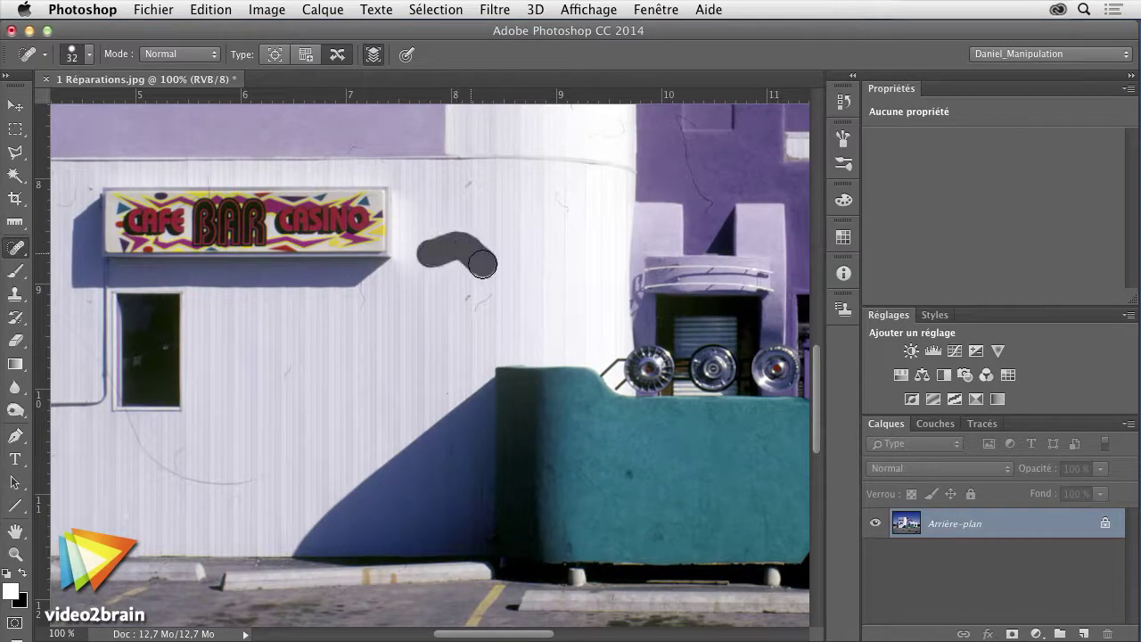
click(463, 278)
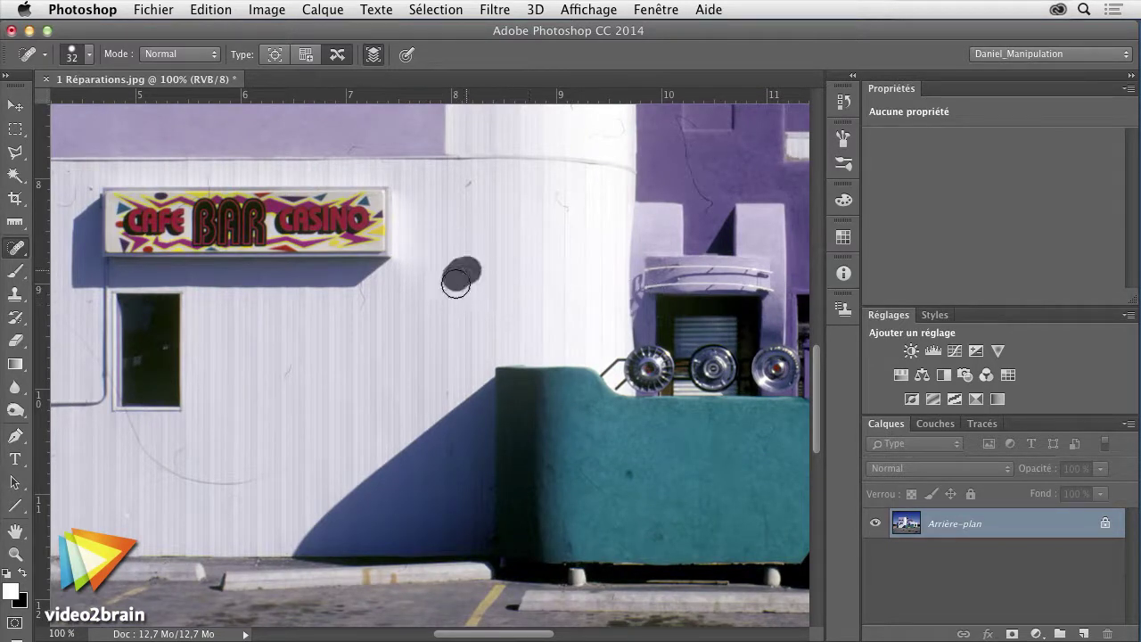
click(466, 183)
drag(367, 289, 358, 352)
click(288, 371)
Heal the long curving crack below the window and the mark at its lower corner, using a 16 px brush
drag(293, 416, 552, 351)
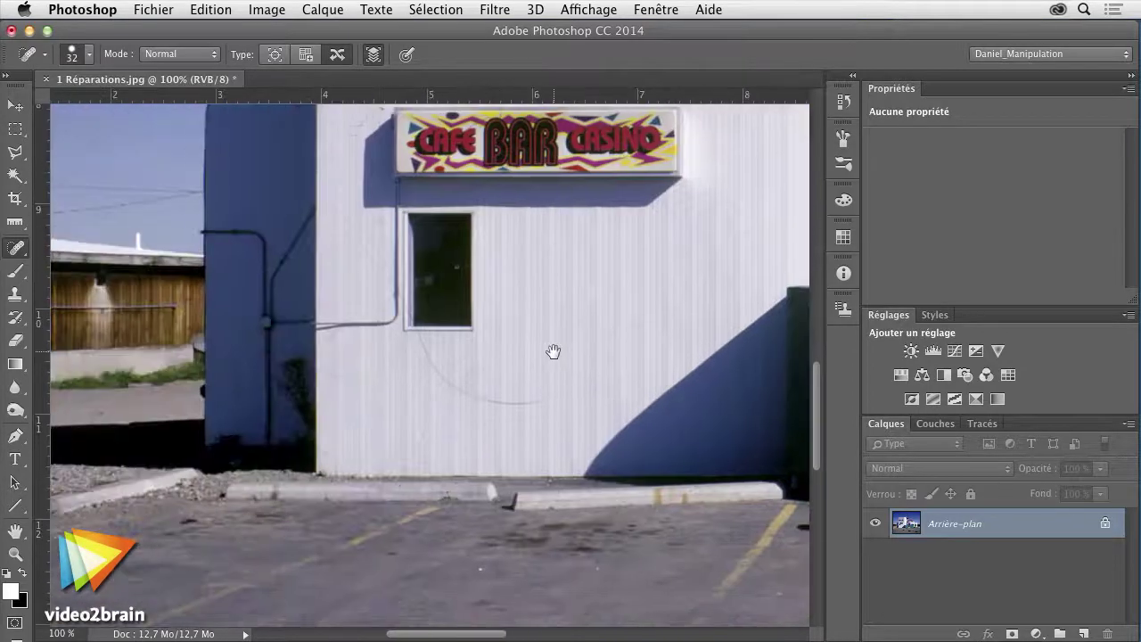
mouse_move(416, 338)
mouse_down()
mouse_move(491, 394)
mouse_move(469, 382)
mouse_up()
scroll(452, 375, up, 3)
scroll(452, 375, up, 1)
mouse_move(422, 344)
mouse_down()
mouse_move(555, 416)
mouse_move(542, 387)
mouse_up()
drag(488, 298, 515, 366)
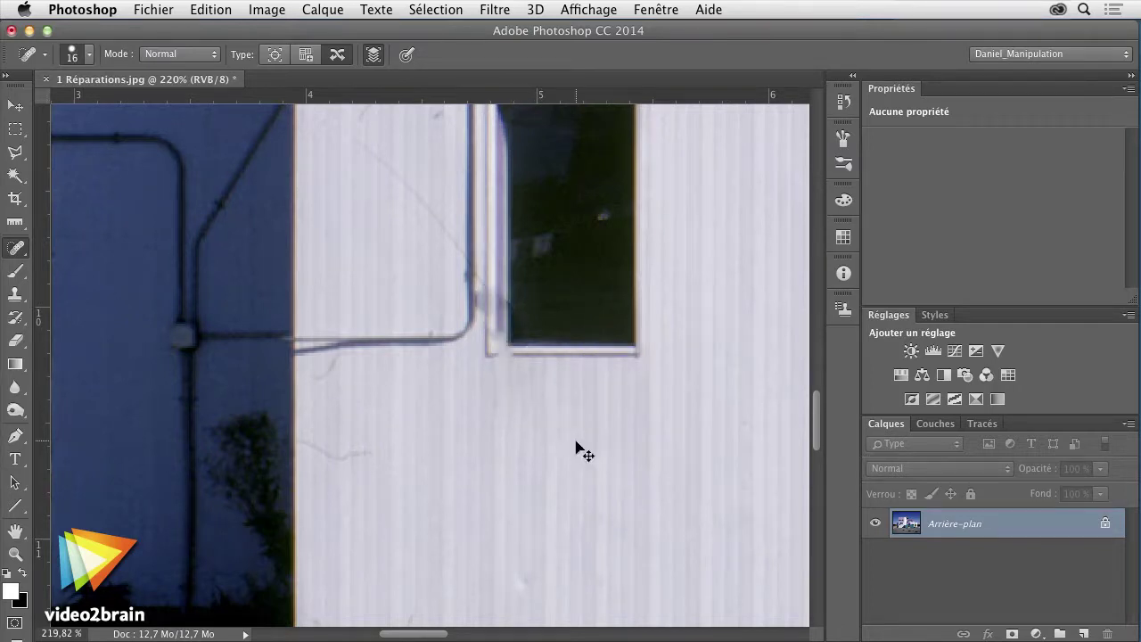
Undo the last heal, then Clone Stamp the diagonal crack from clean wall
key(ctrl+z)
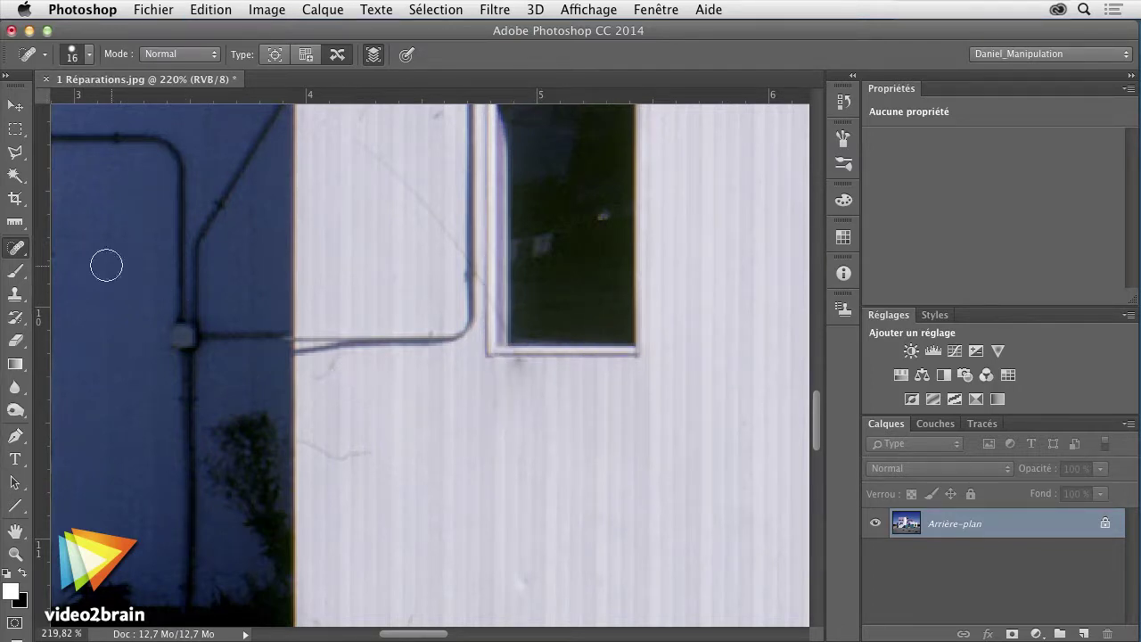
click(14, 296)
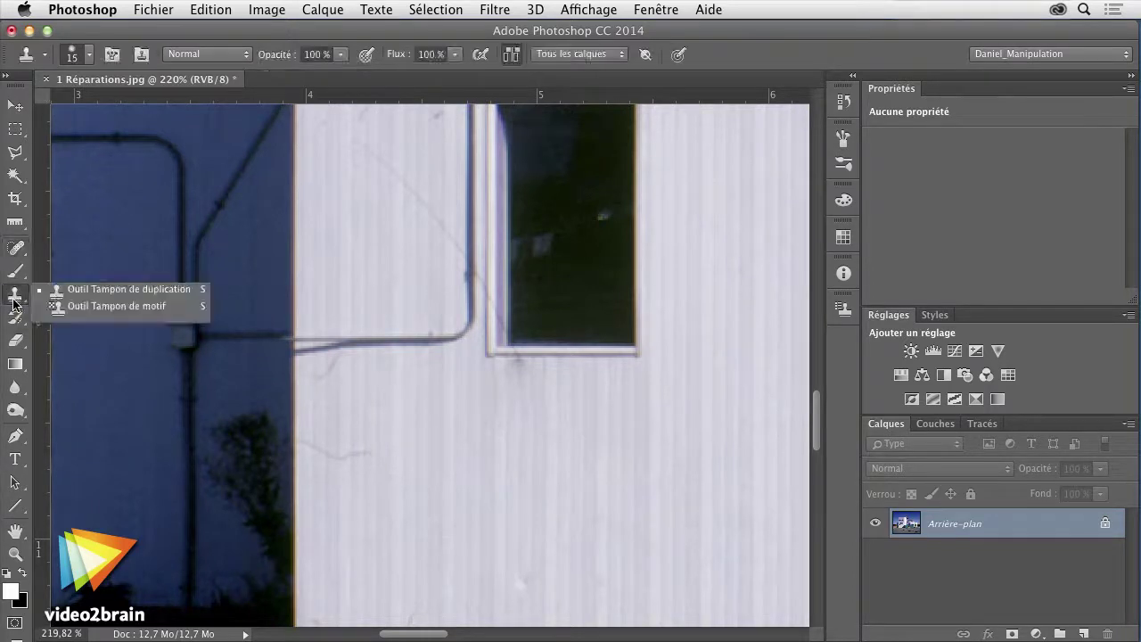
click(98, 297)
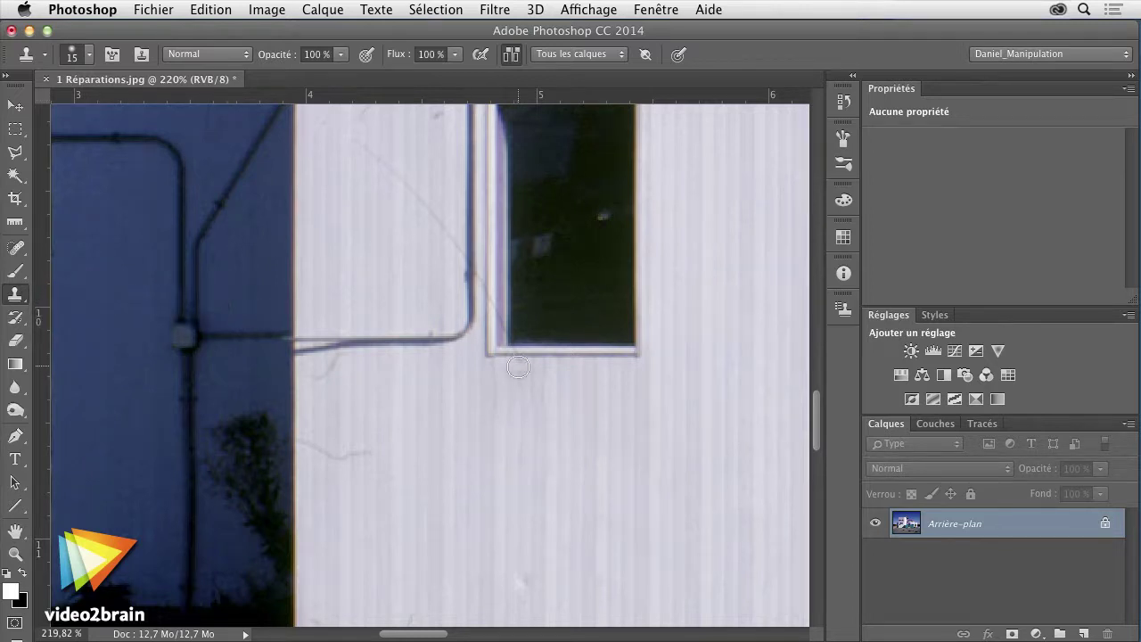
alt+click(518, 366)
alt+click(485, 252)
mouse_move(488, 299)
mouse_down()
mouse_move(431, 211)
mouse_move(362, 149)
mouse_up()
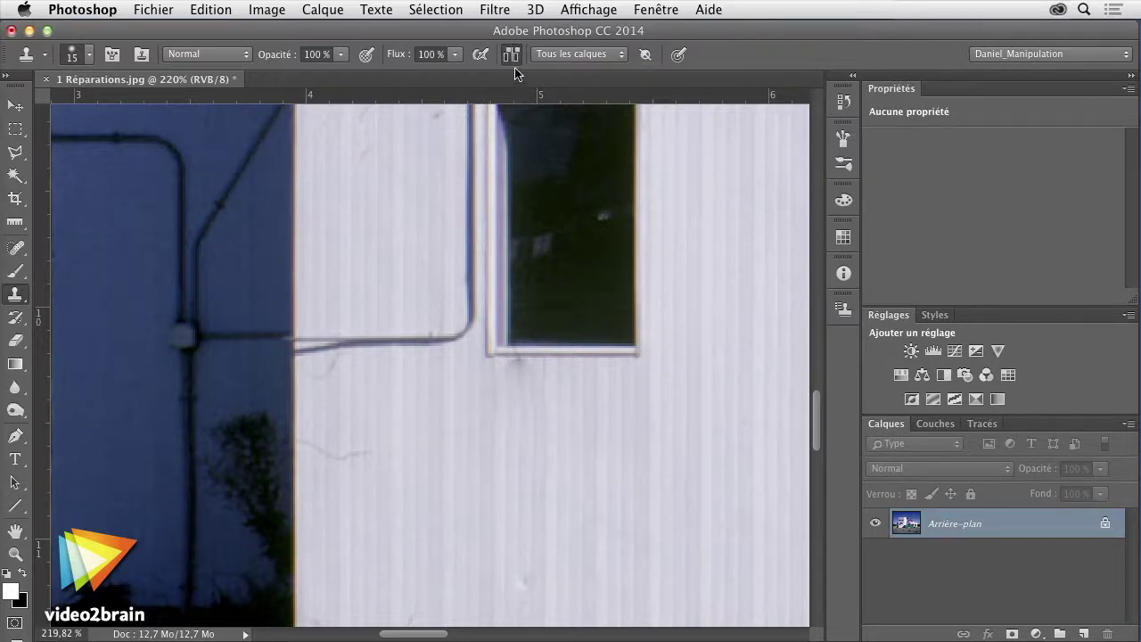
Clone over the bright window spot, resample near the sill, and zoom out to the facade
click(522, 133)
alt+click(554, 355)
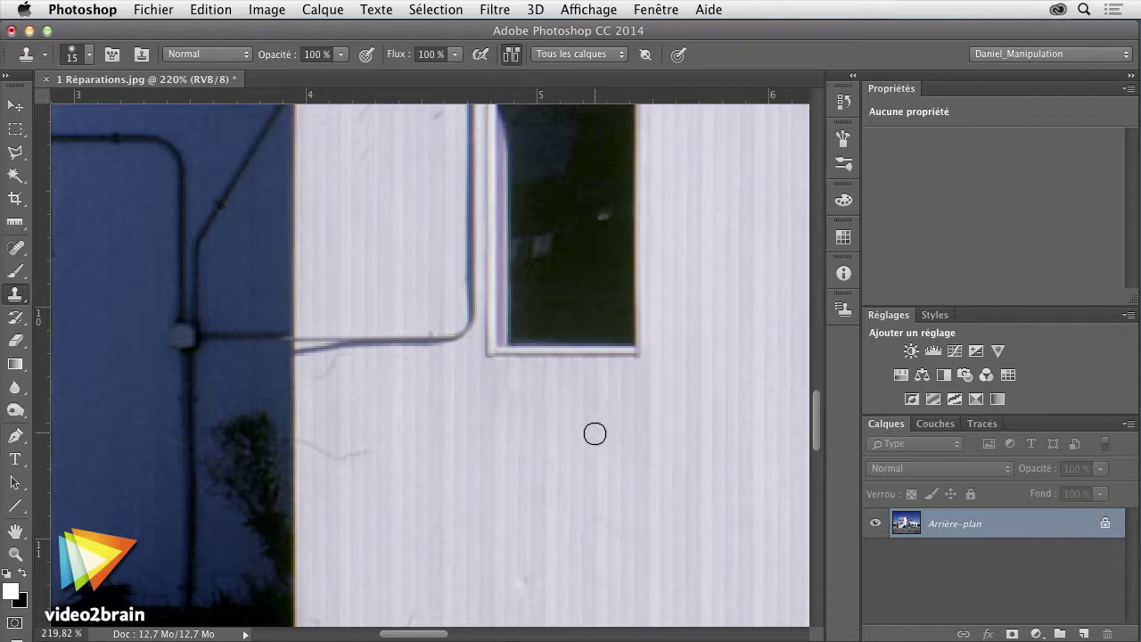
scroll(595, 433, down, 2)
scroll(594, 434, down, 2)
scroll(595, 433, down, 1)
scroll(594, 434, up, 2)
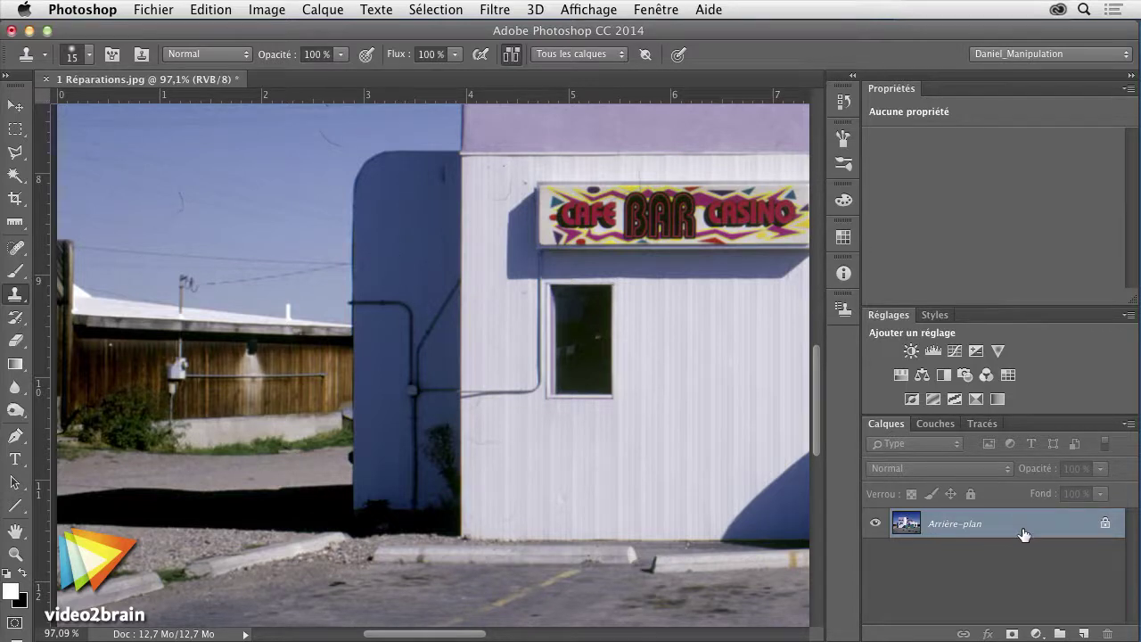
Add a new empty layer above the background and name it 'retouches'
click(1083, 633)
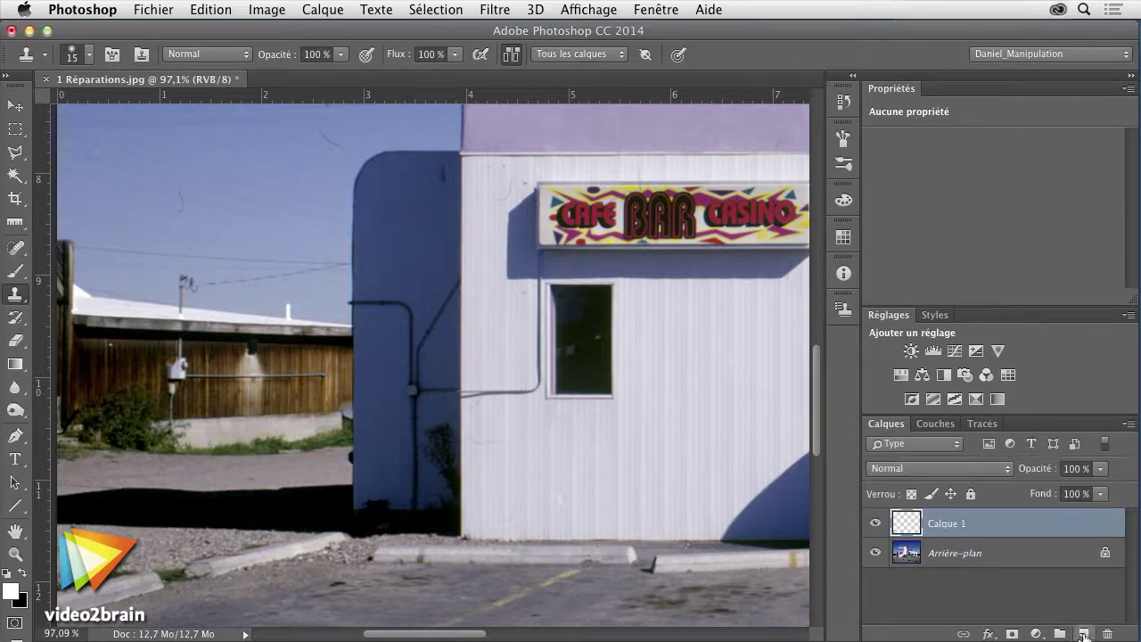
double_click(949, 524)
text(retouches)
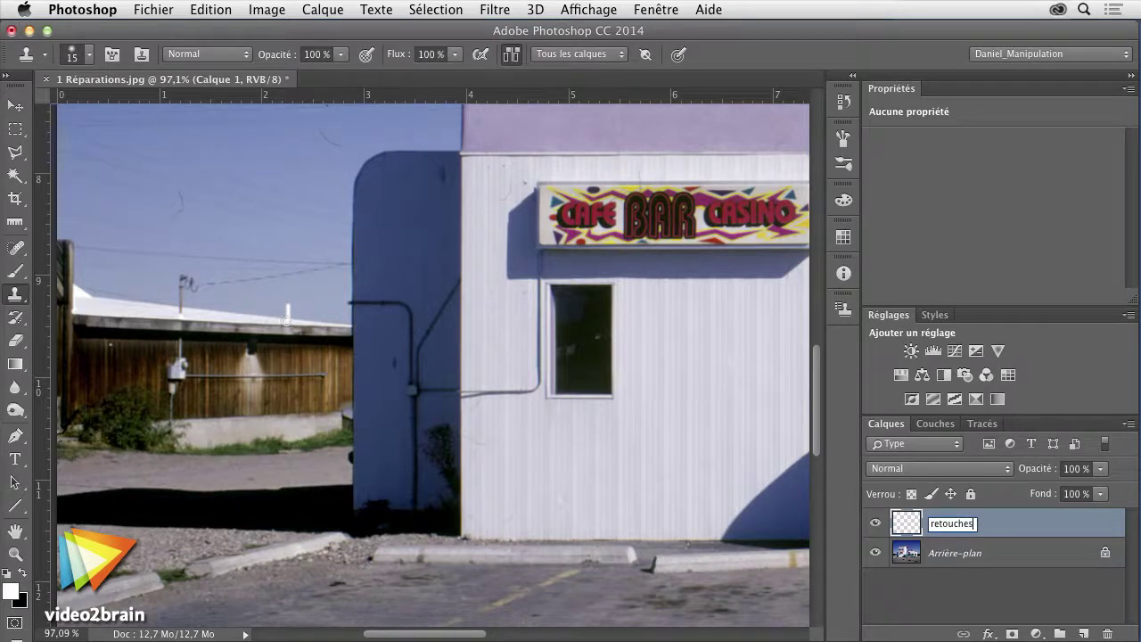
key(Return)
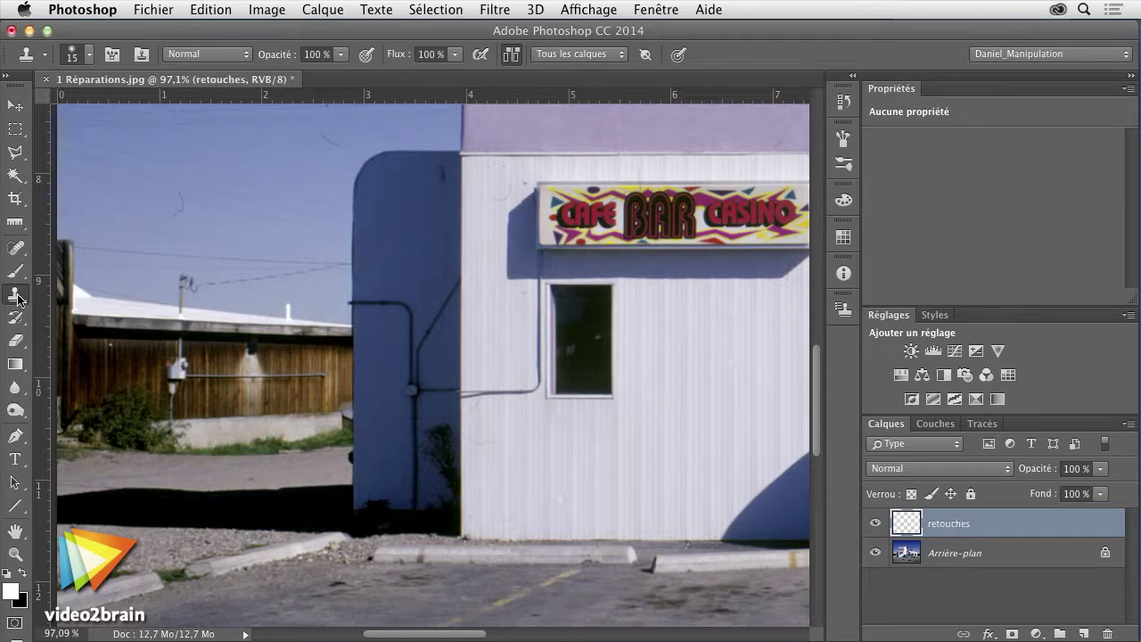
Keep Sample: All Layers and pick the Spot Healing Brush
click(574, 55)
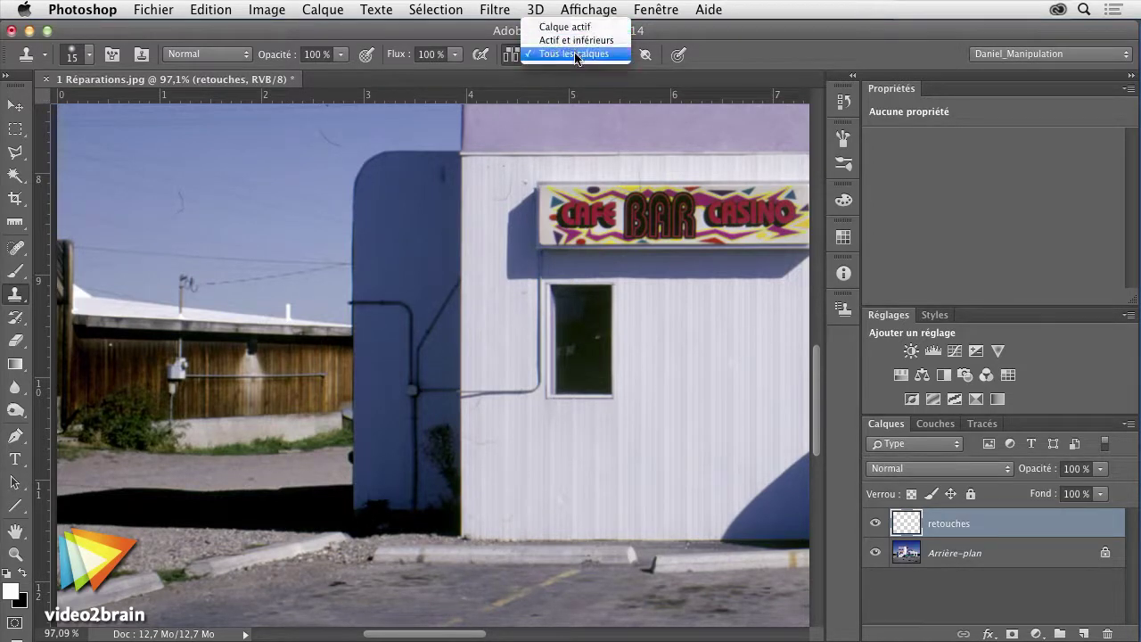
click(575, 55)
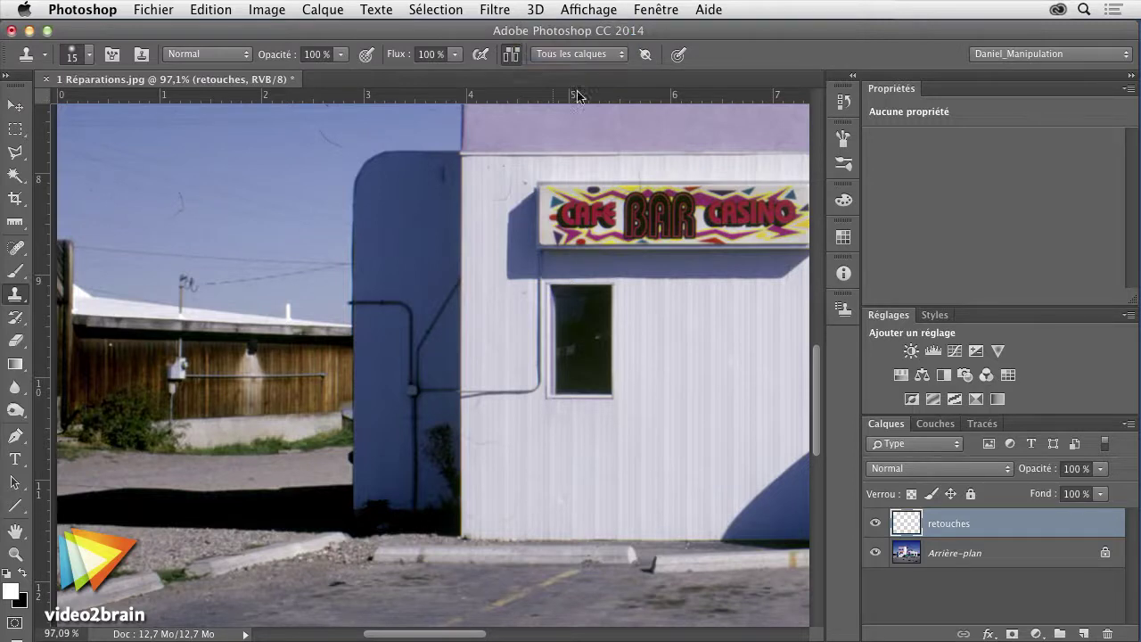
click(18, 251)
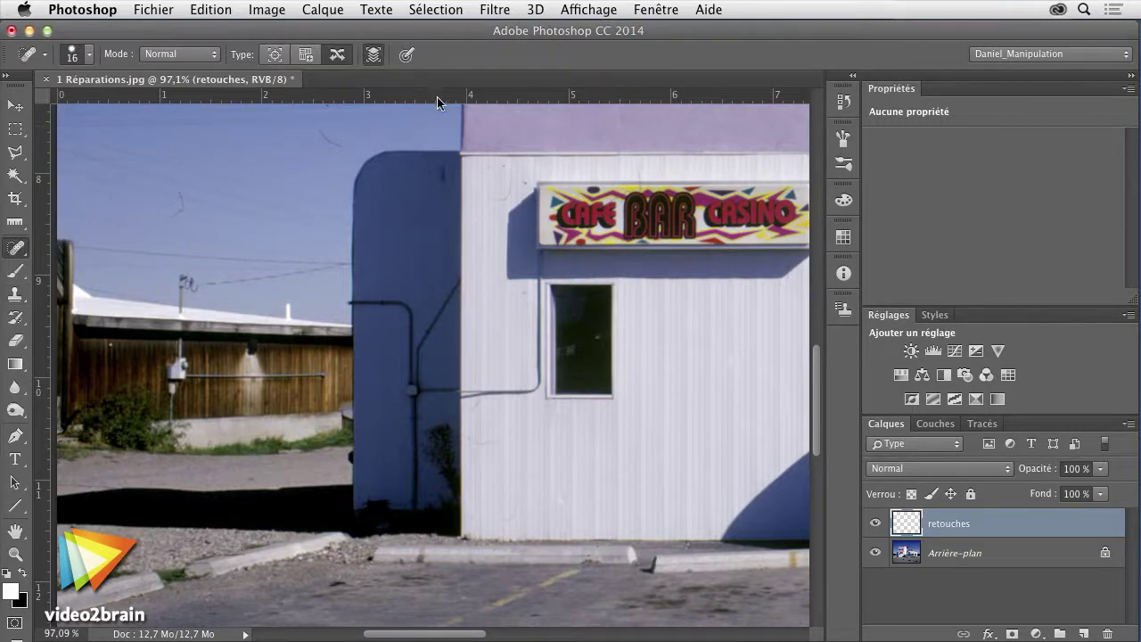
Heal the dark siding mark on 'retouches' with Sample All Layers, then set a Clone Stamp source
click(371, 56)
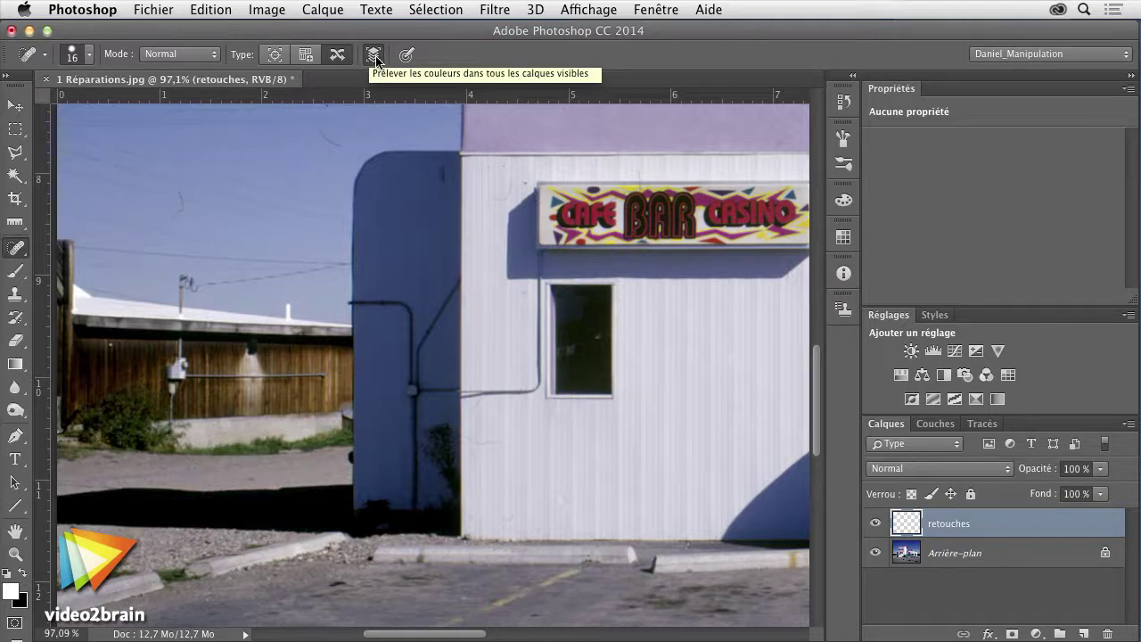
drag(491, 442, 466, 437)
scroll(466, 437, up, 1)
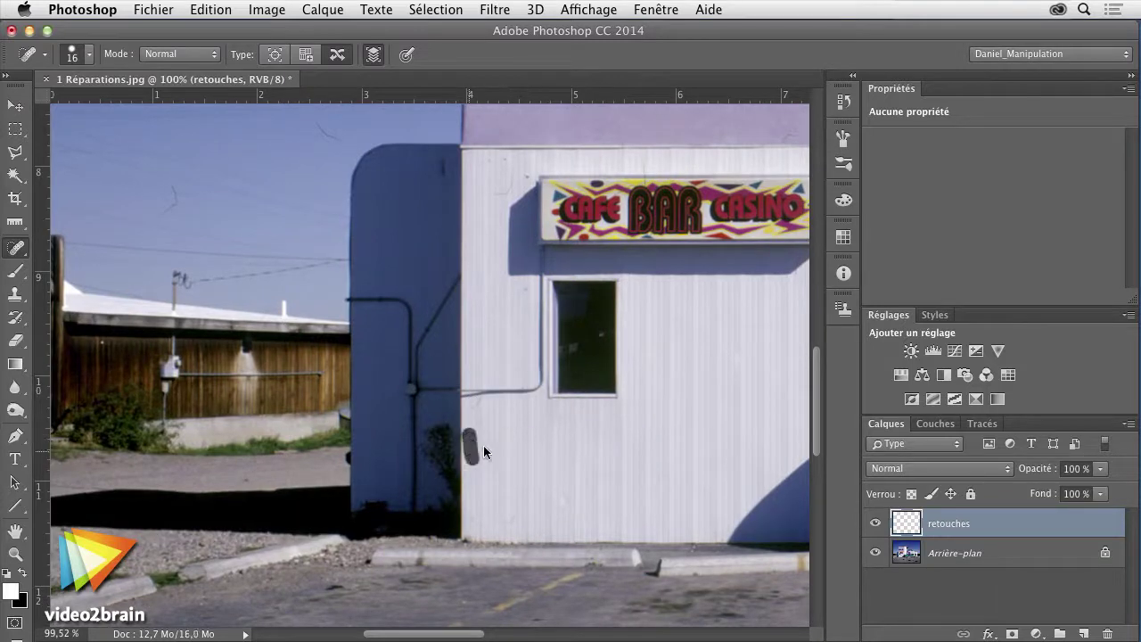
drag(479, 435, 468, 459)
click(17, 295)
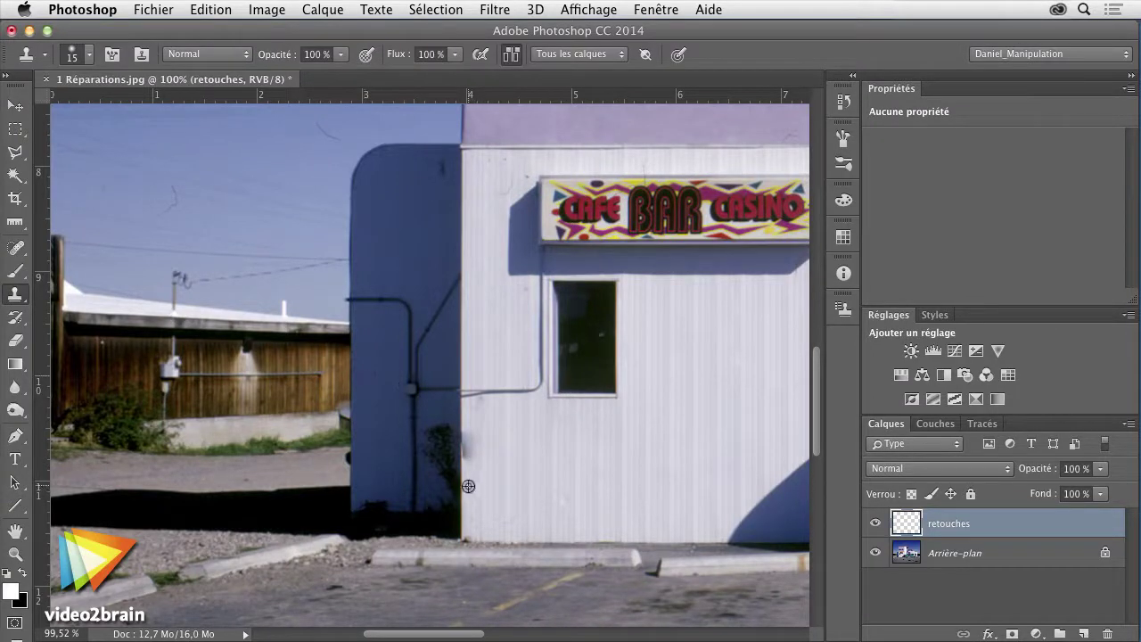
alt+click(466, 457)
Toggle Arrière-plan and retouches visibility to compare the wall repair before and after
click(875, 552)
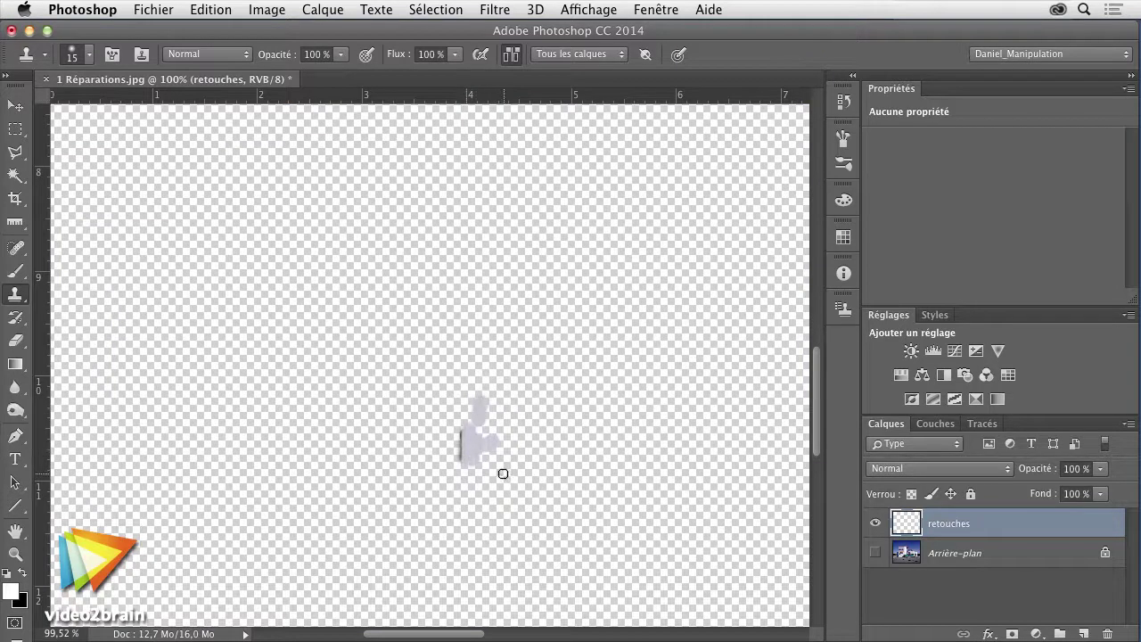
click(875, 553)
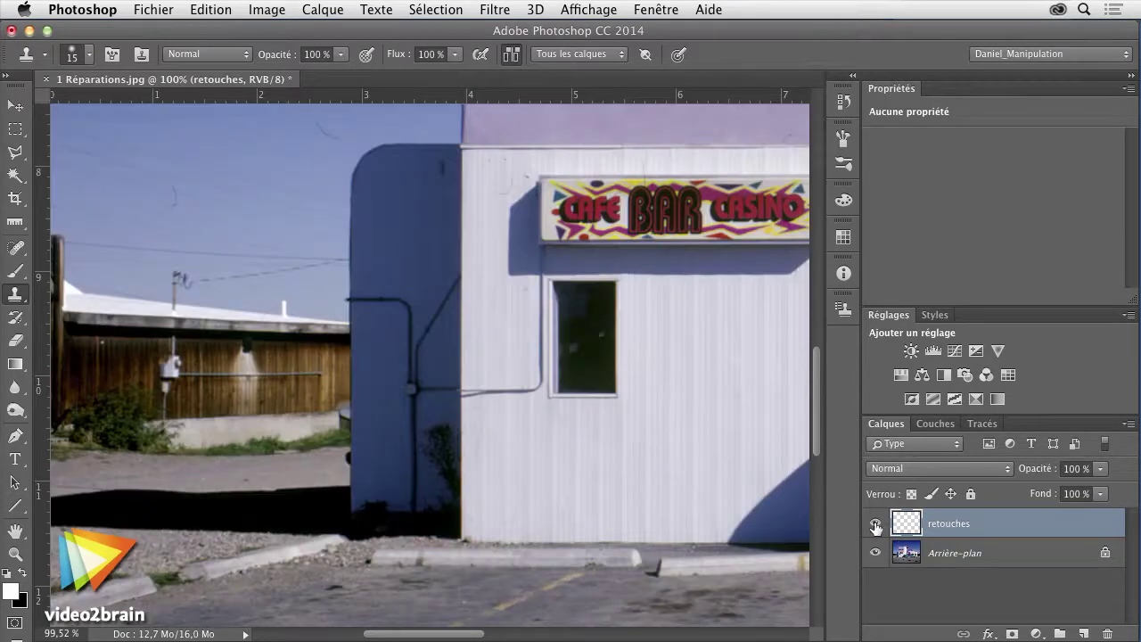
click(875, 524)
click(875, 524)
click(875, 524)
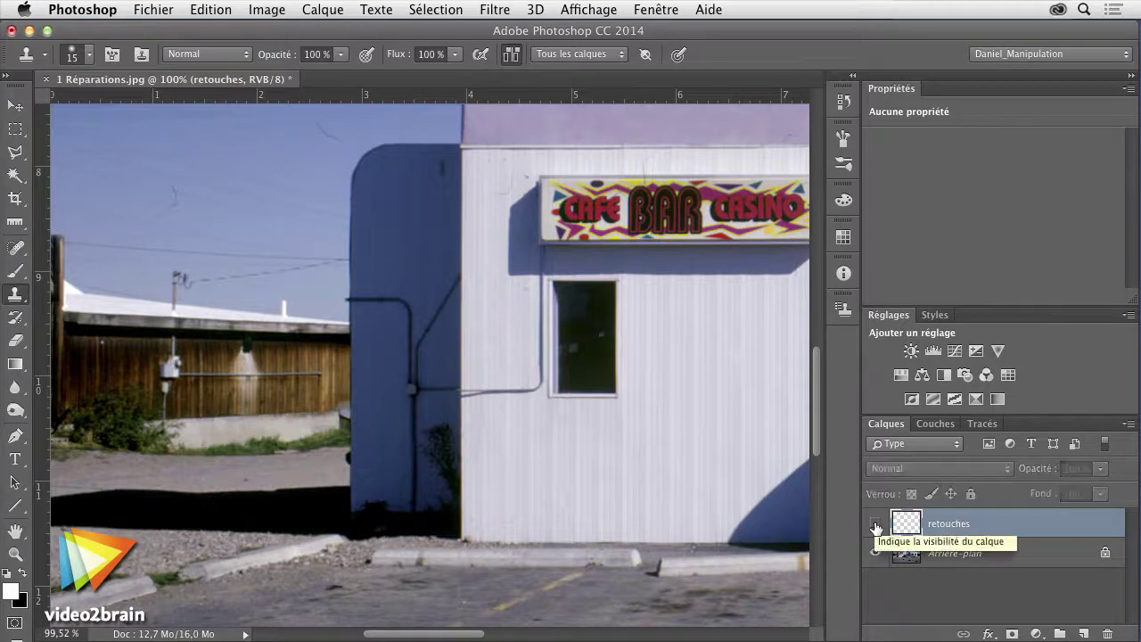
click(875, 524)
Zoom out to 33.3% and center the whole building and parking lot
drag(654, 338, 520, 440)
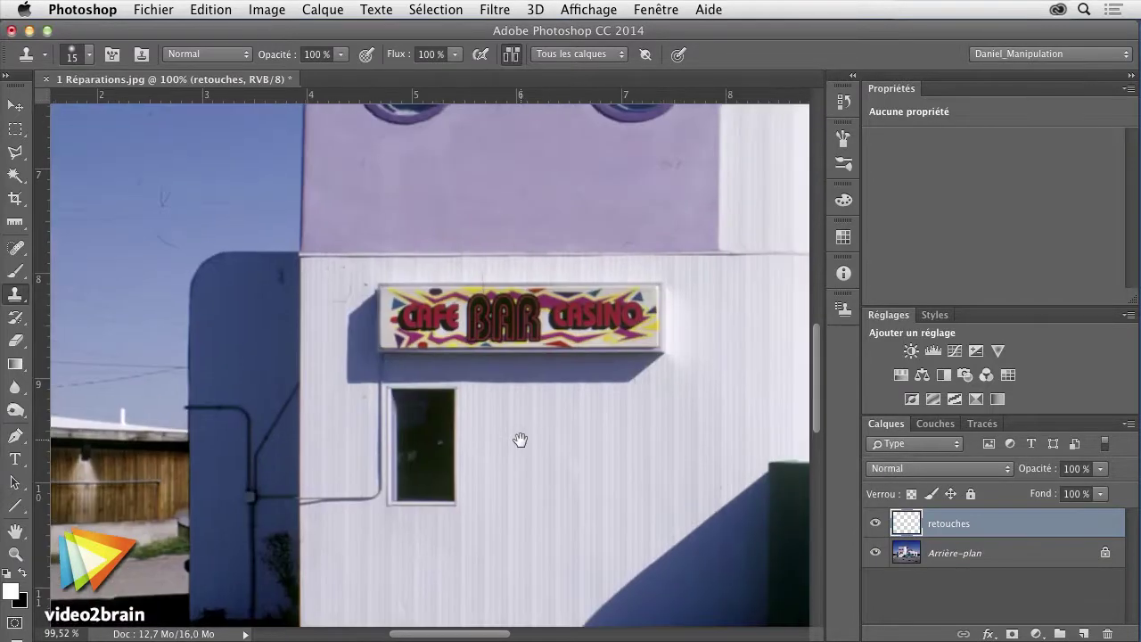
drag(569, 255, 585, 420)
alt+click(612, 377)
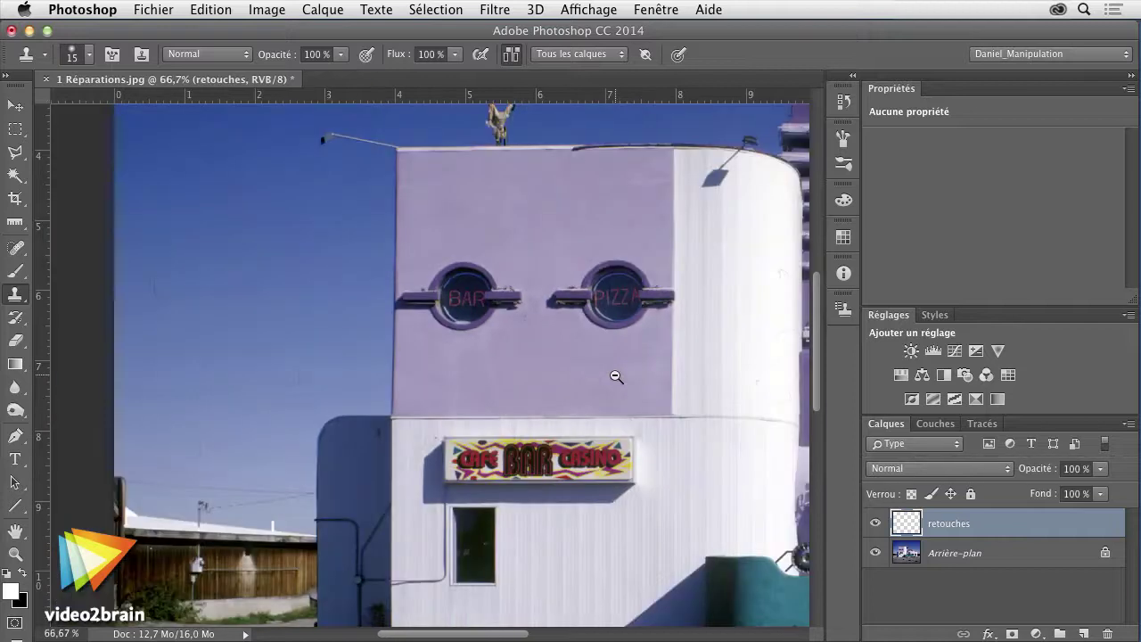
alt+click(615, 376)
alt+click(615, 376)
drag(667, 385, 409, 385)
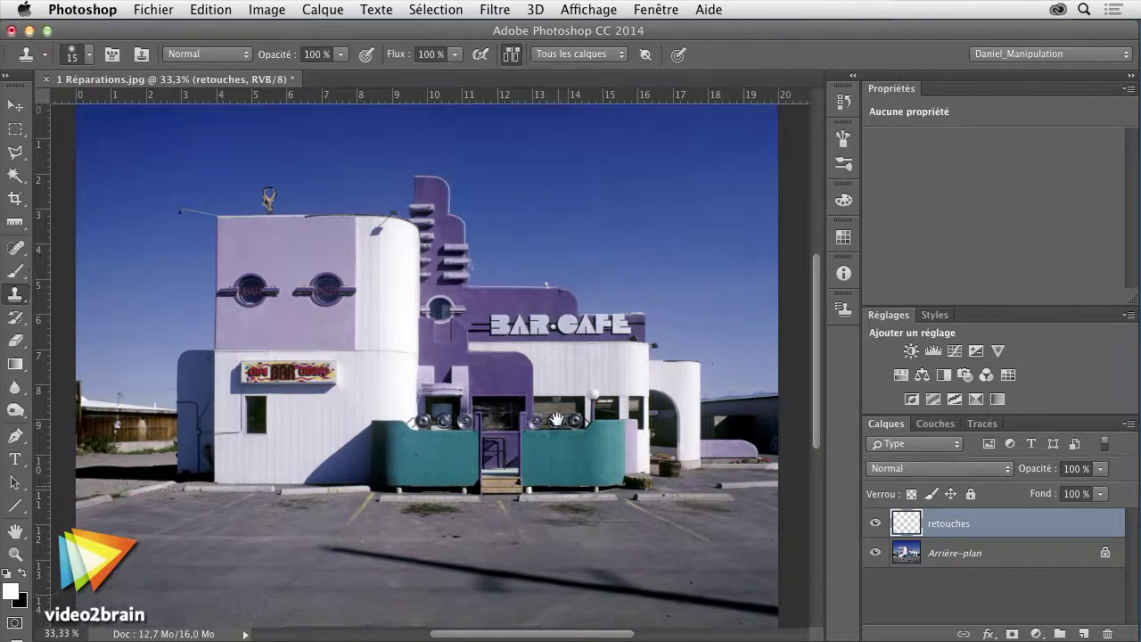
mouse_move(558, 513)
mouse_down()
mouse_move(523, 404)
mouse_move(571, 406)
mouse_up()
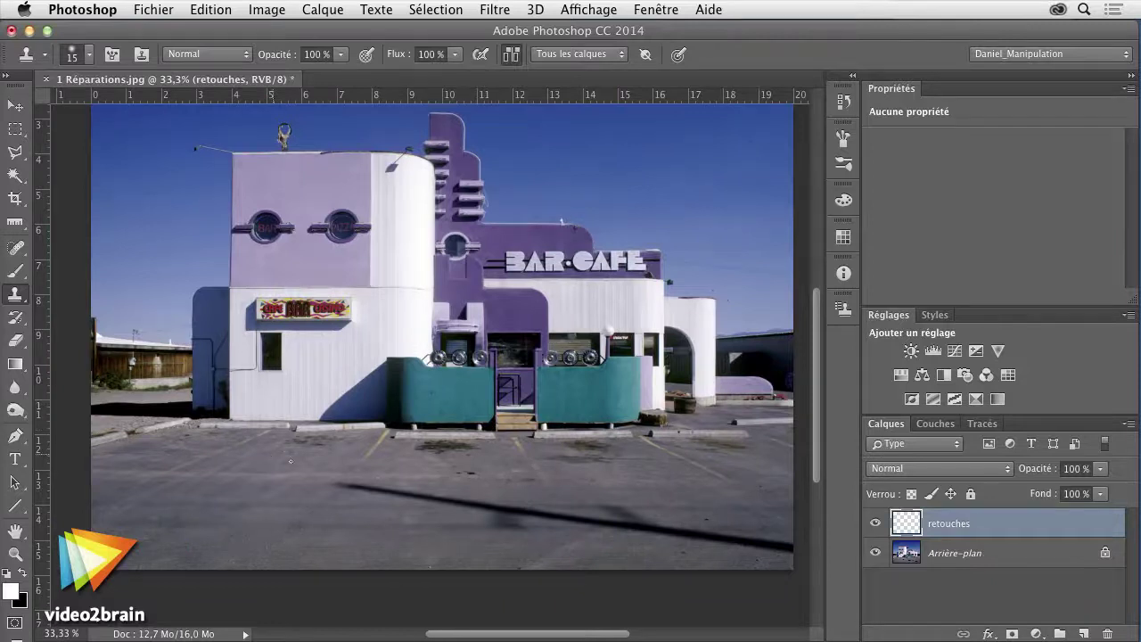
click(15, 248)
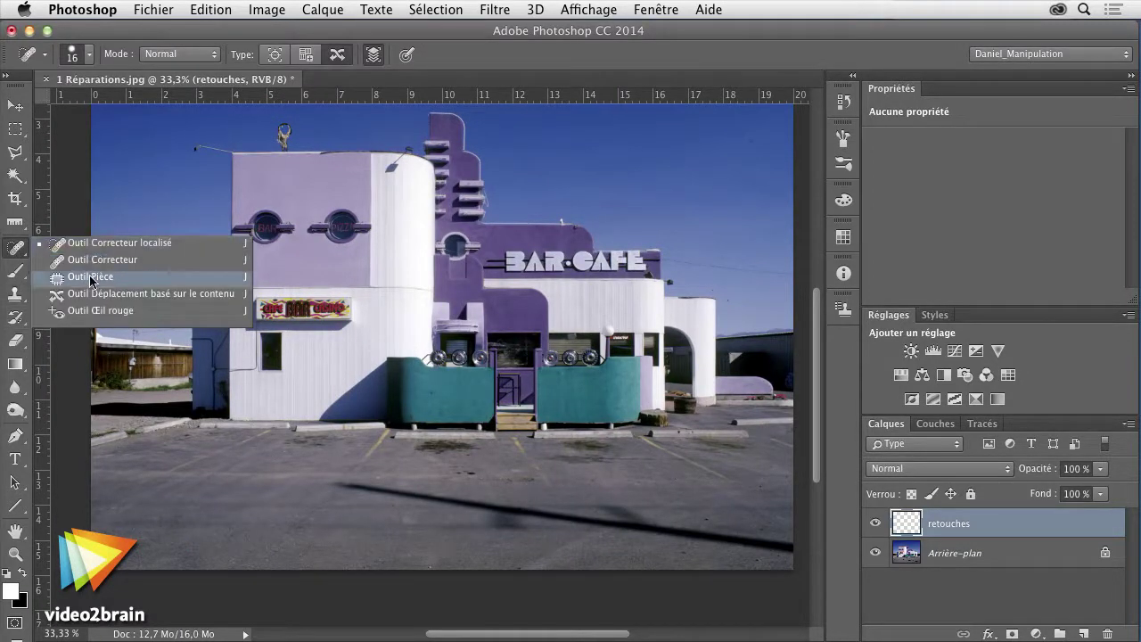
Choose the Patch tool in Contenu pris en compte mode, sampling all layers
click(92, 279)
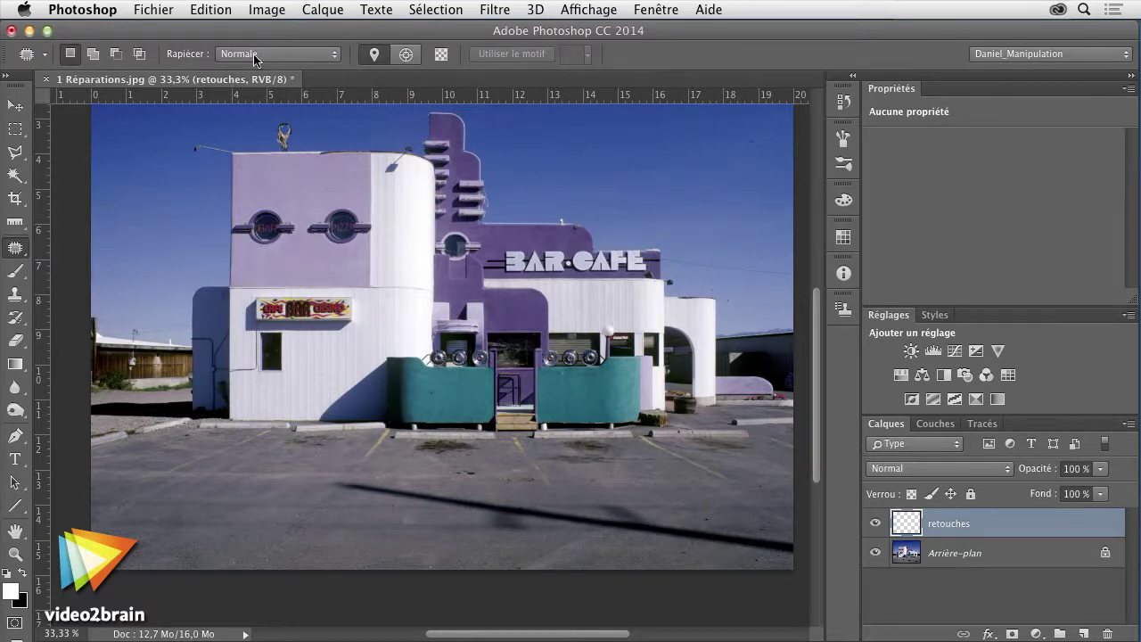
click(279, 55)
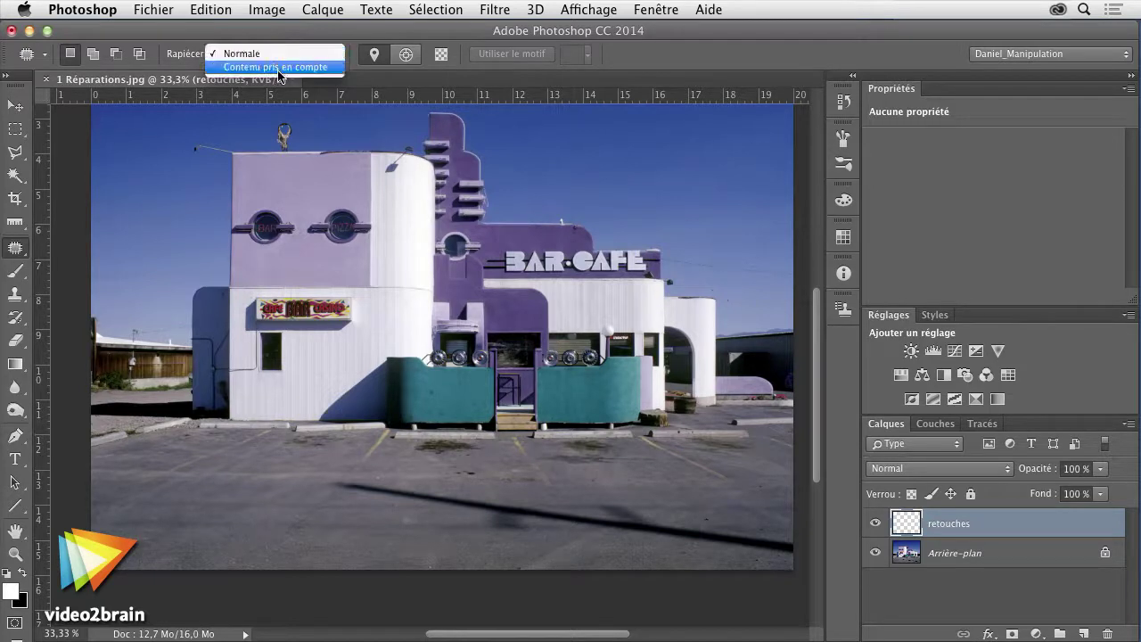
click(279, 68)
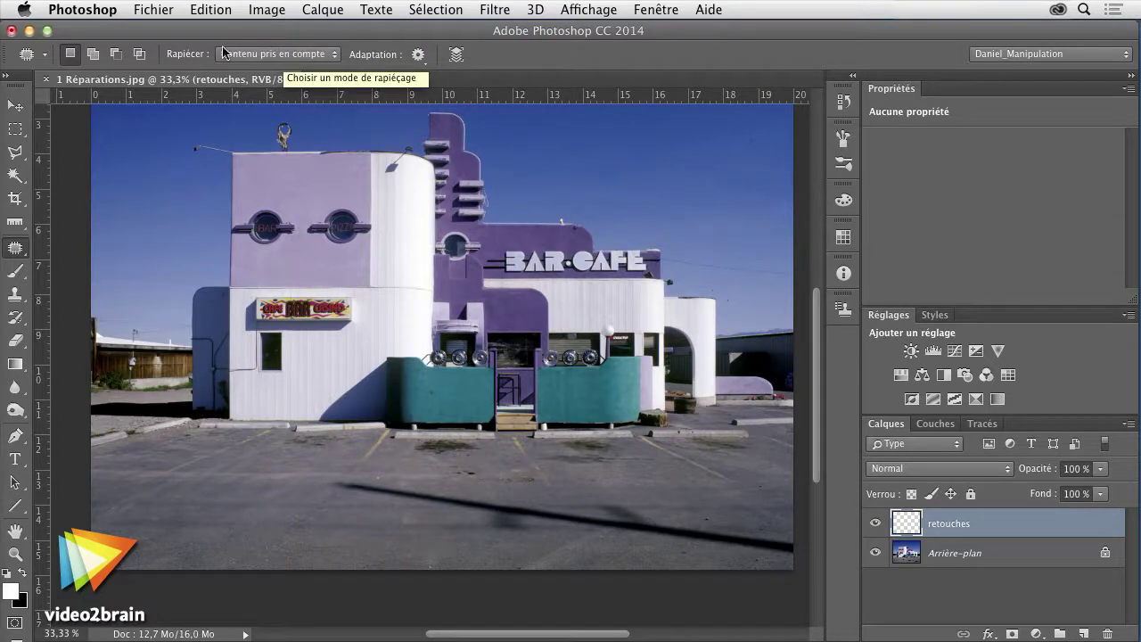
click(456, 56)
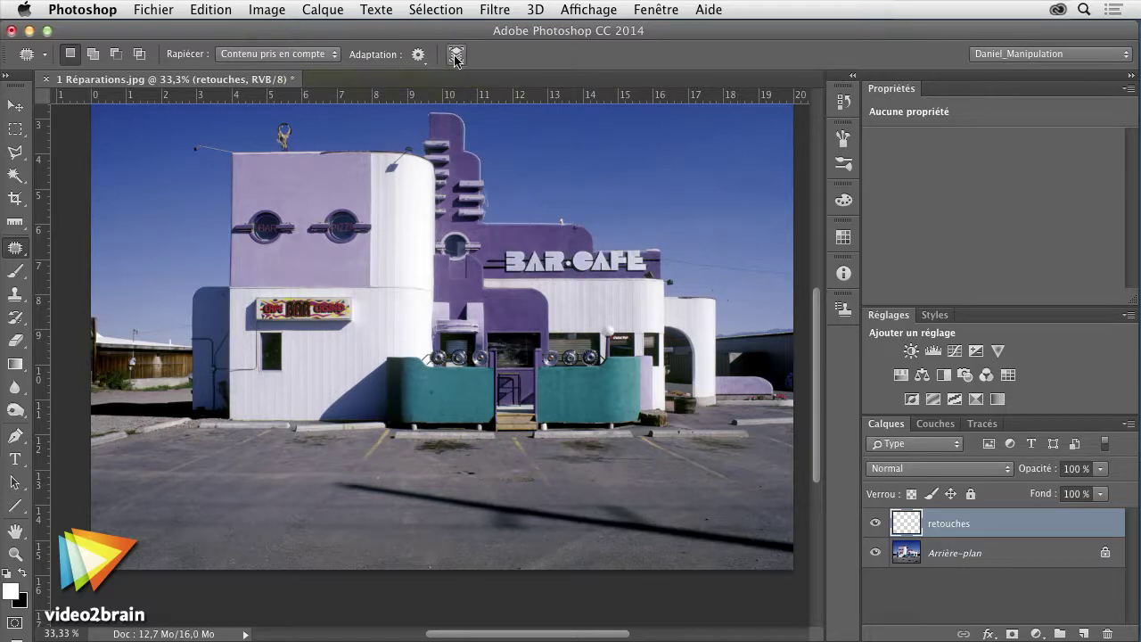
Patch the long parking-lot shadow and a dark asphalt stain with clean pavement
click(456, 55)
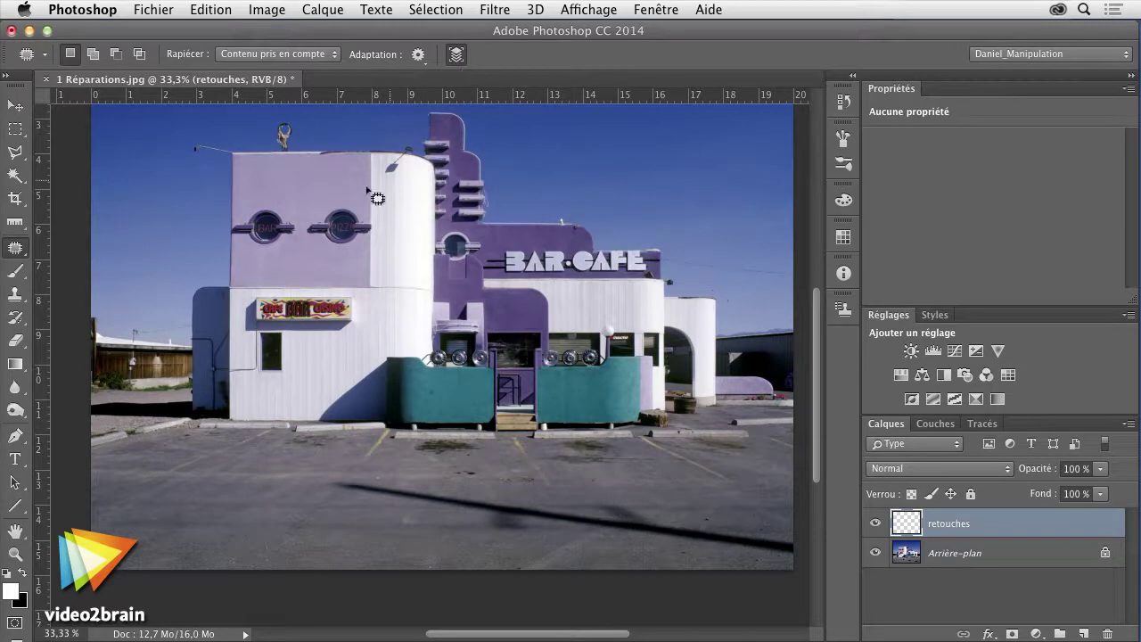
mouse_move(799, 538)
mouse_down()
mouse_move(352, 481)
mouse_move(405, 529)
mouse_move(721, 571)
mouse_move(793, 563)
mouse_up()
drag(599, 530, 359, 531)
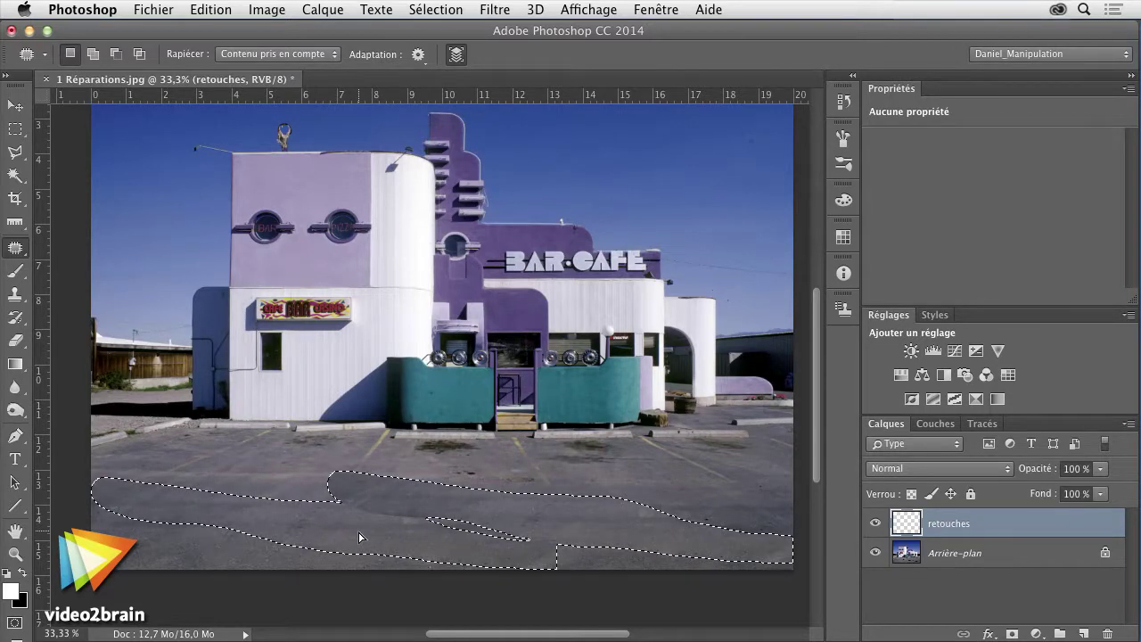
drag(361, 535, 473, 323)
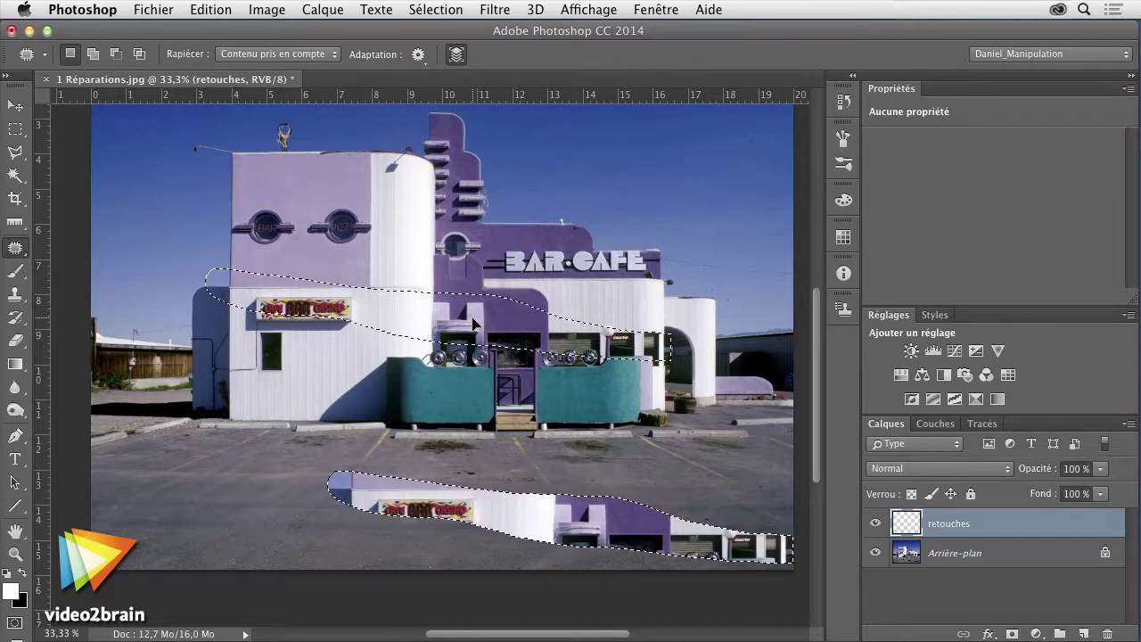
mouse_move(472, 322)
mouse_down()
mouse_move(370, 548)
mouse_move(368, 535)
mouse_up()
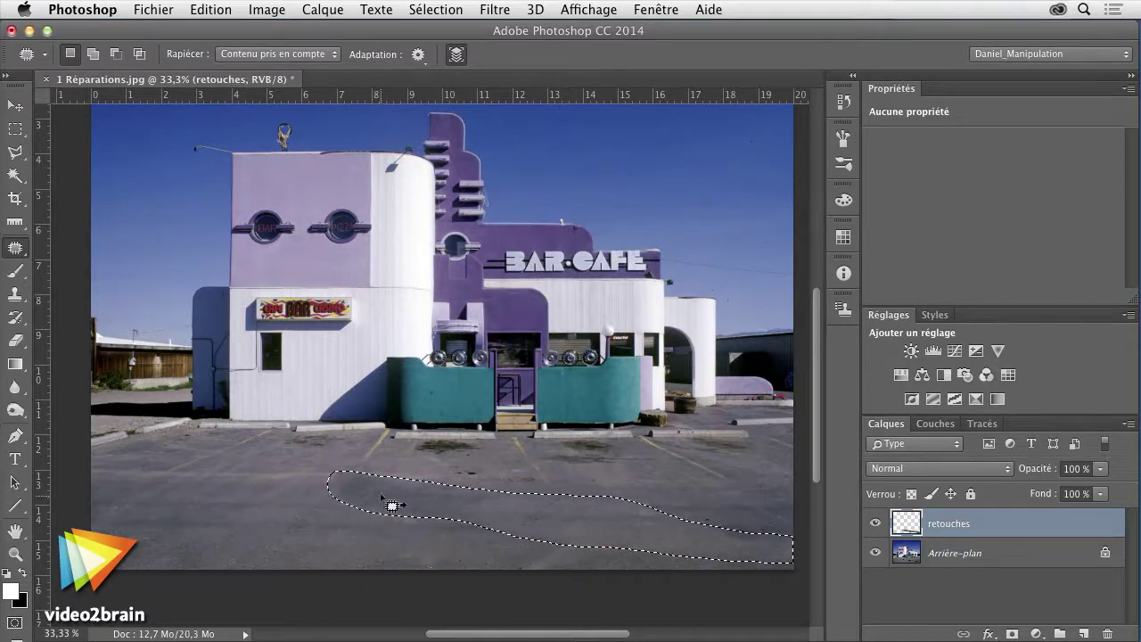
key(super+d)
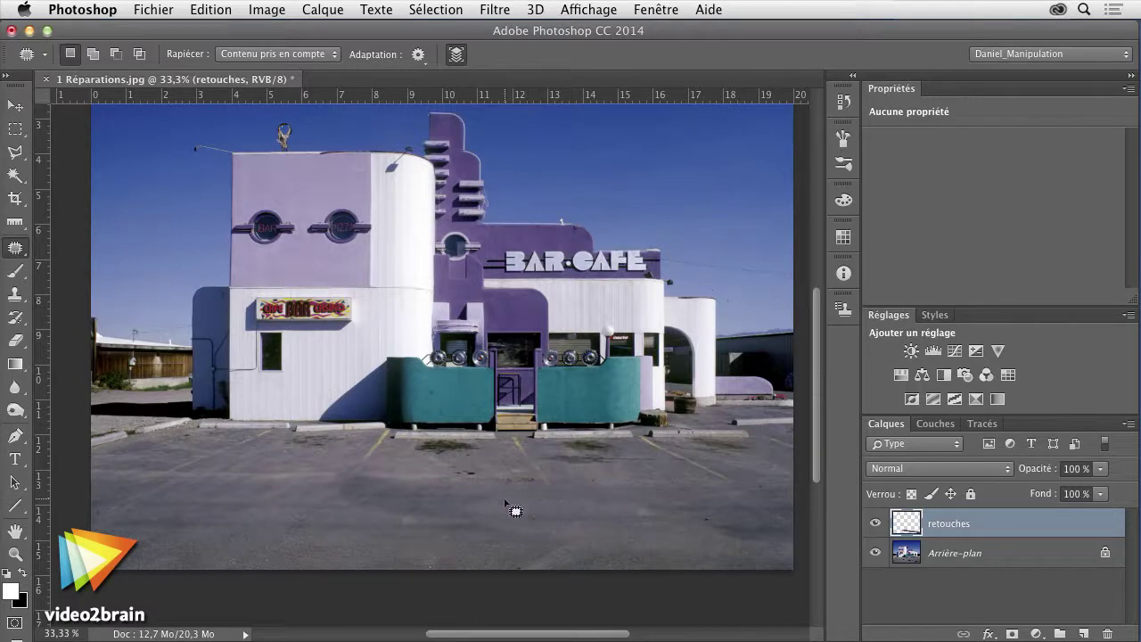
mouse_move(316, 481)
mouse_down()
mouse_move(335, 508)
mouse_move(272, 521)
mouse_up()
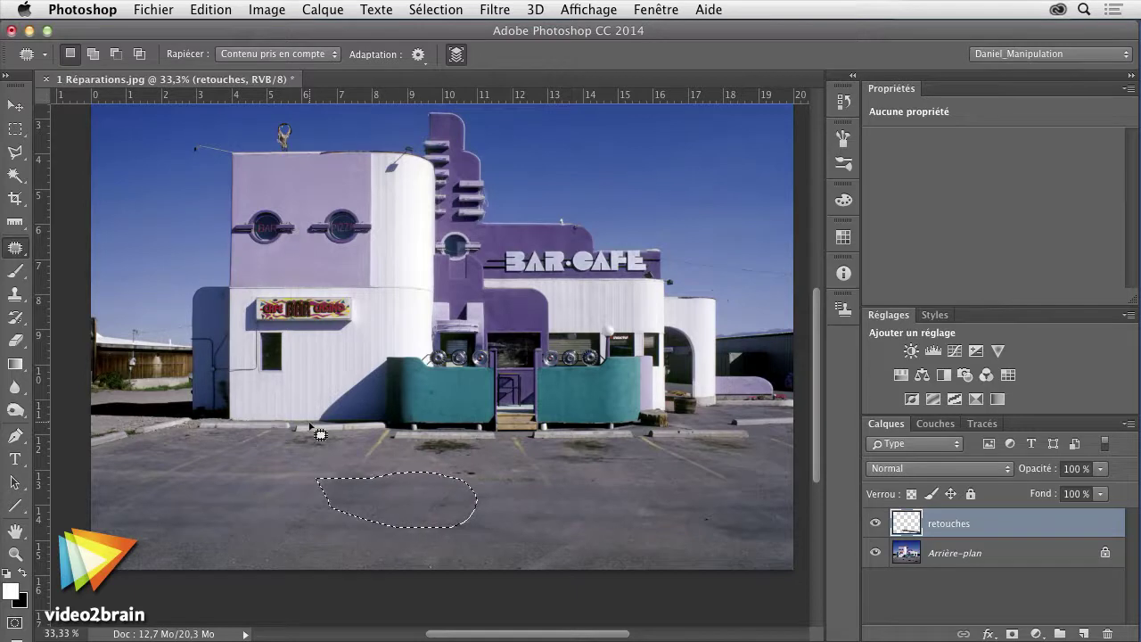
key(super+d)
Revert the patches via History, set Patch mode to Normale, and target Arrière-plan
click(842, 100)
scroll(755, 156, up, 2)
scroll(755, 161, up, 1)
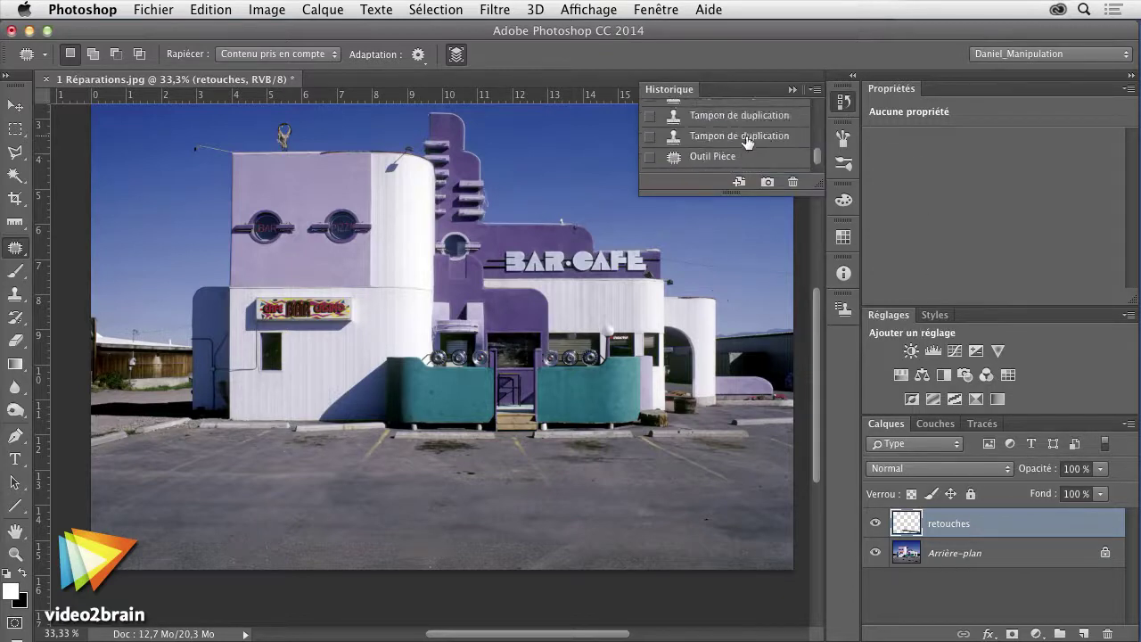
click(747, 140)
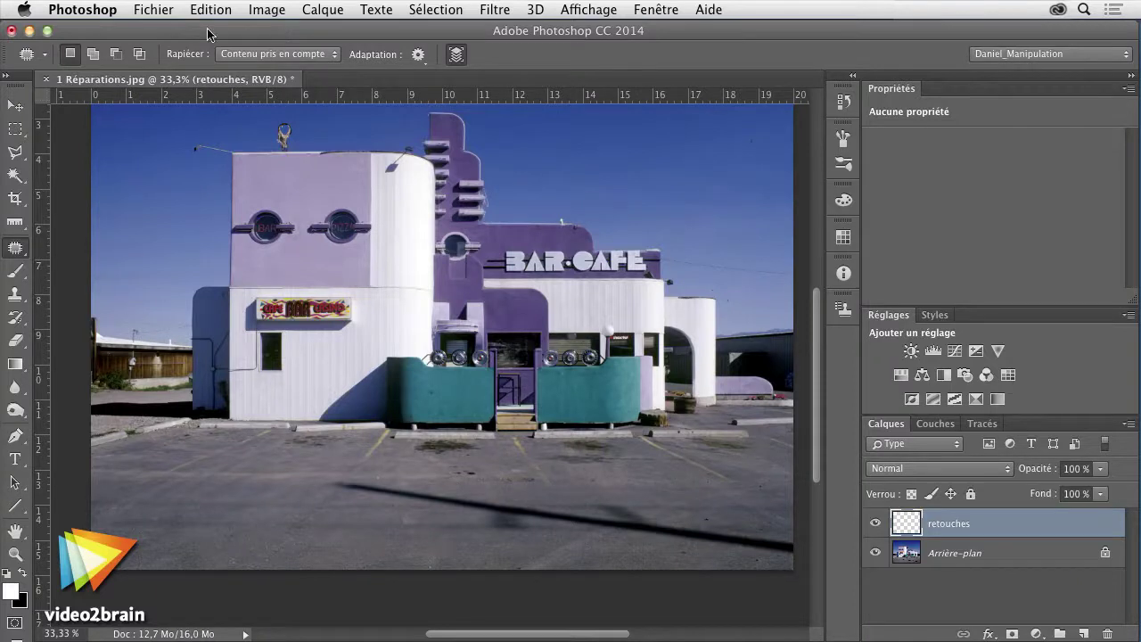
click(289, 55)
click(236, 39)
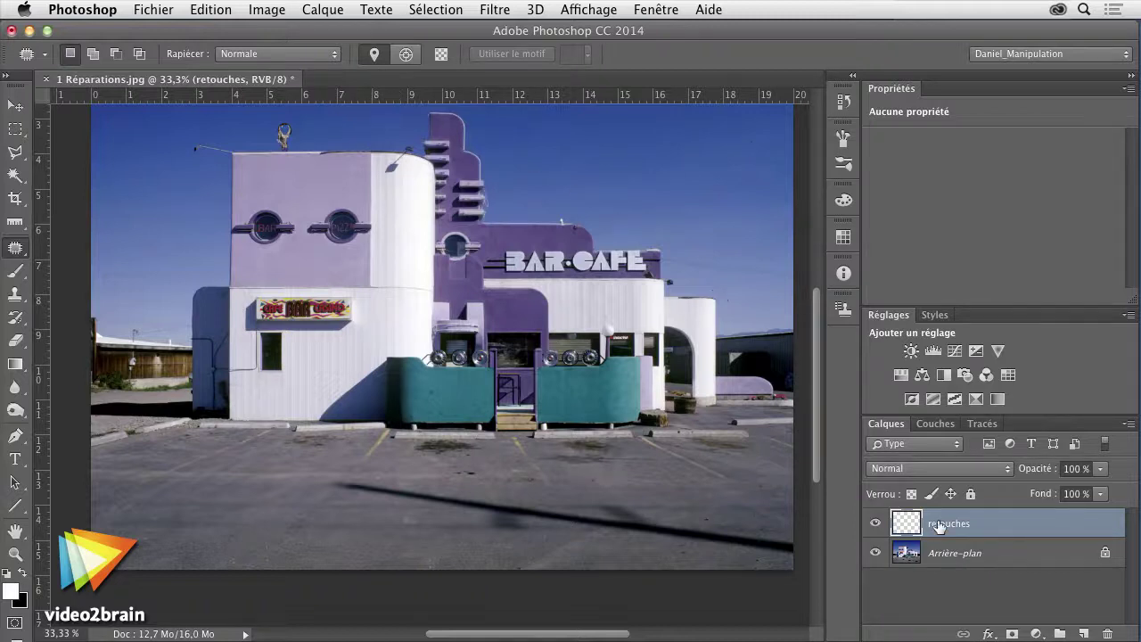
click(972, 554)
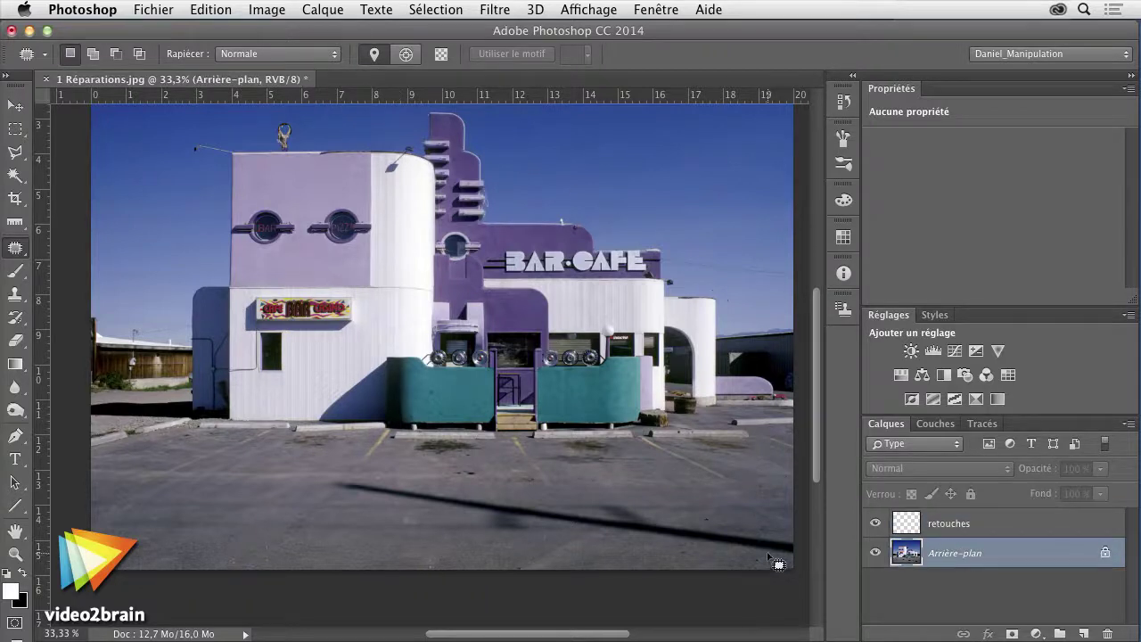
Patch the long shadow and two leftover dark asphalt spots with clean pavement
mouse_move(796, 533)
mouse_down()
mouse_move(338, 499)
mouse_move(452, 540)
mouse_move(771, 575)
mouse_move(361, 503)
mouse_up()
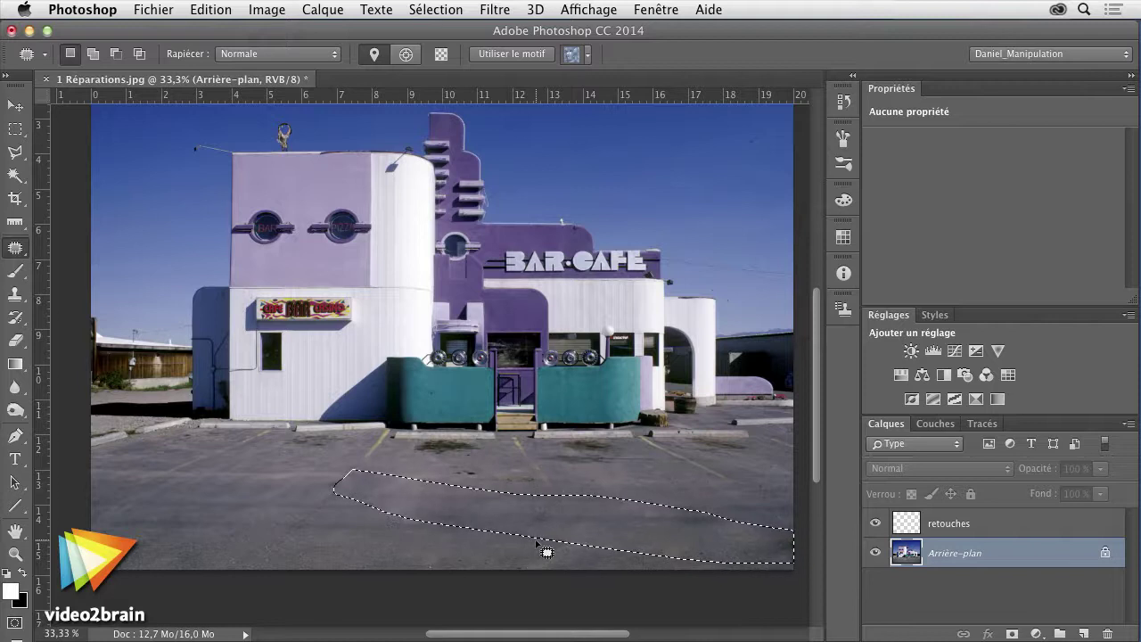
drag(751, 540, 453, 499)
key(ctrl+d)
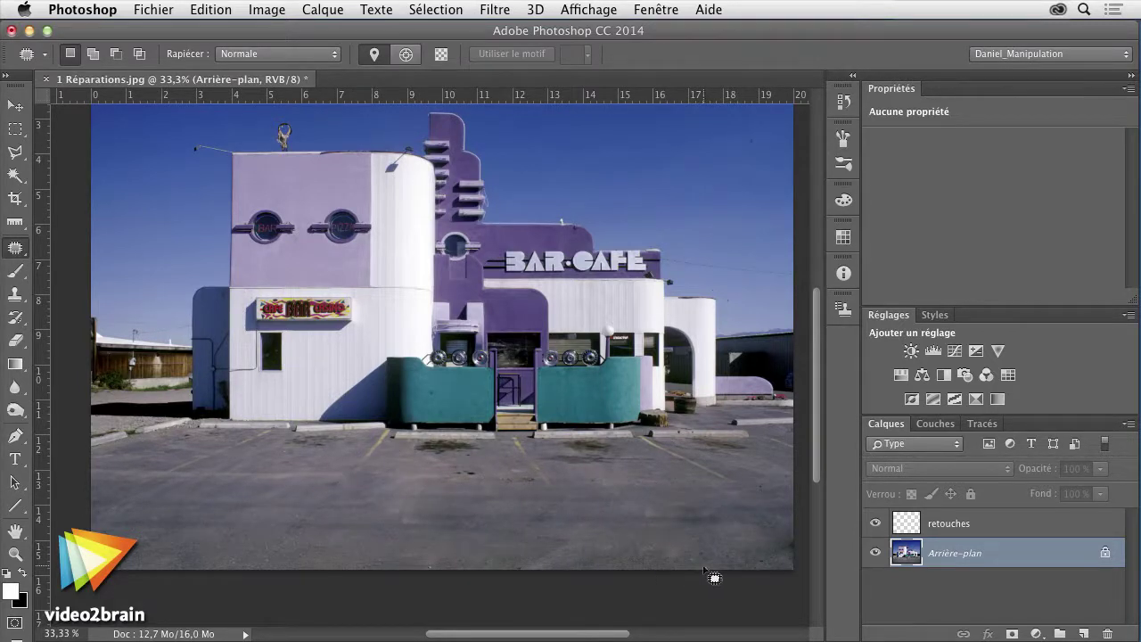
drag(794, 509, 777, 493)
drag(778, 535, 710, 535)
key(ctrl+d)
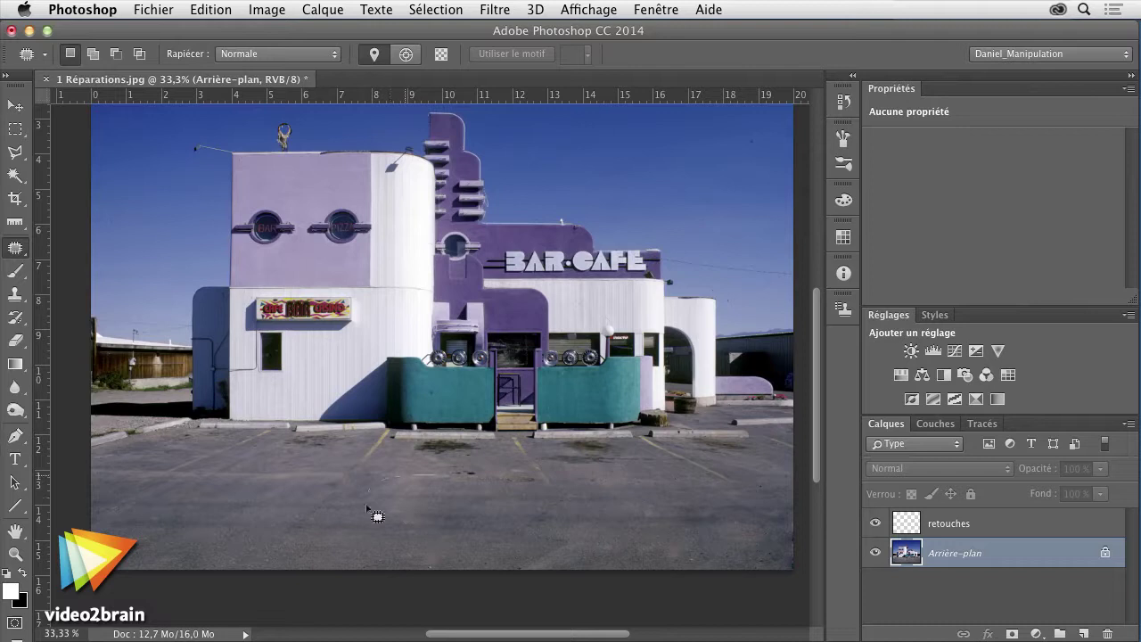
drag(378, 516, 410, 509)
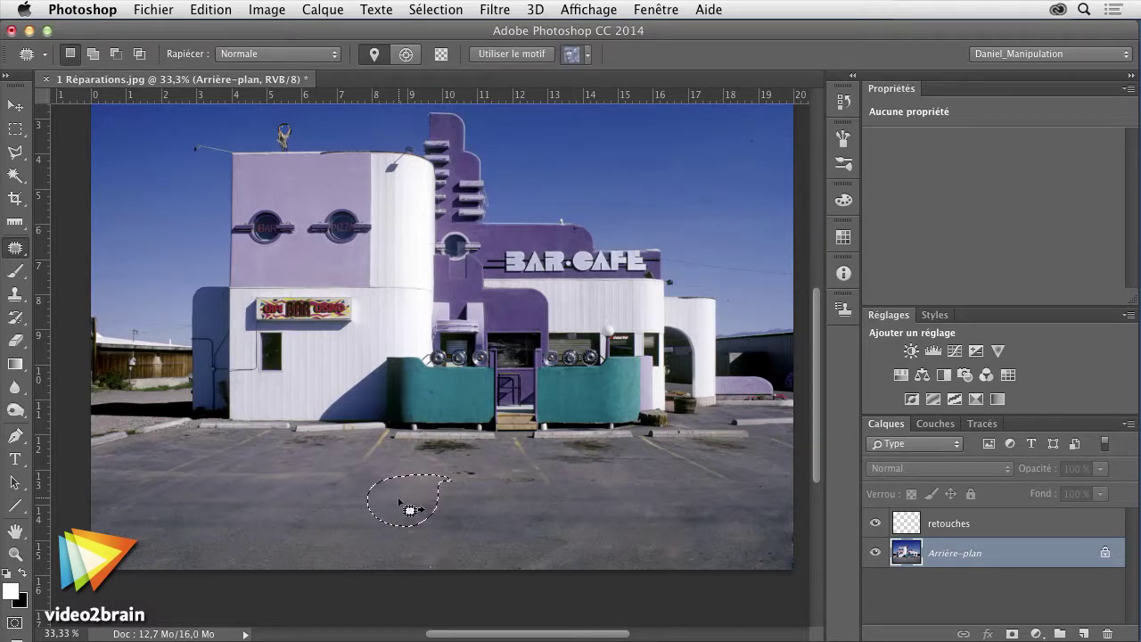
key(ctrl+d)
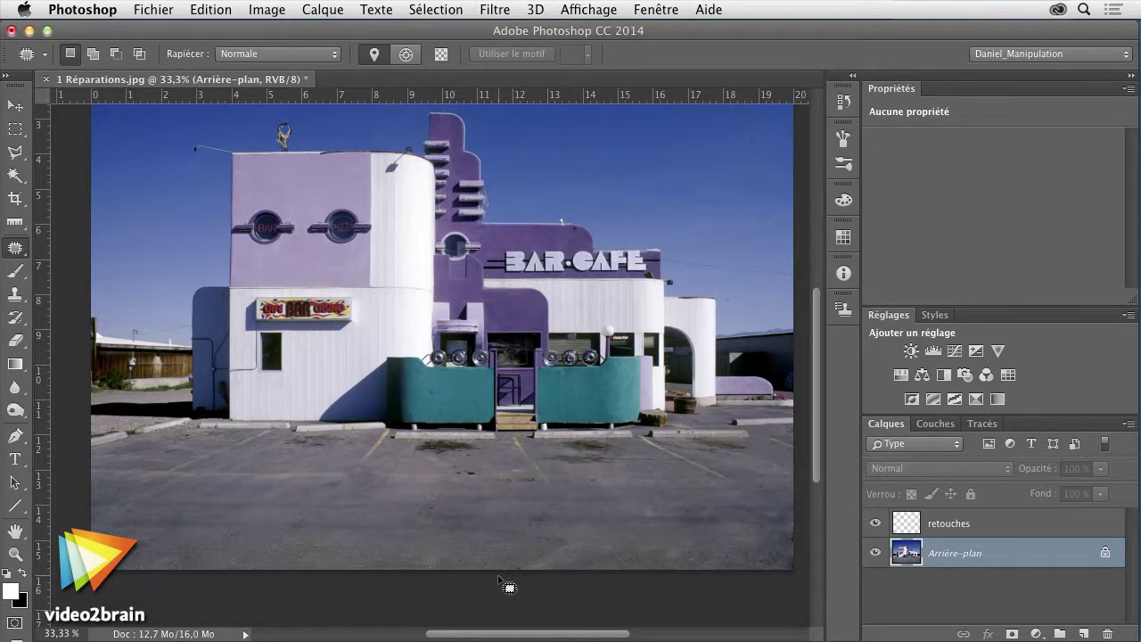
Zoom in on the parking space and patch the dark oil stain with nearby asphalt
scroll(506, 586, up, 3)
scroll(507, 585, up, 2)
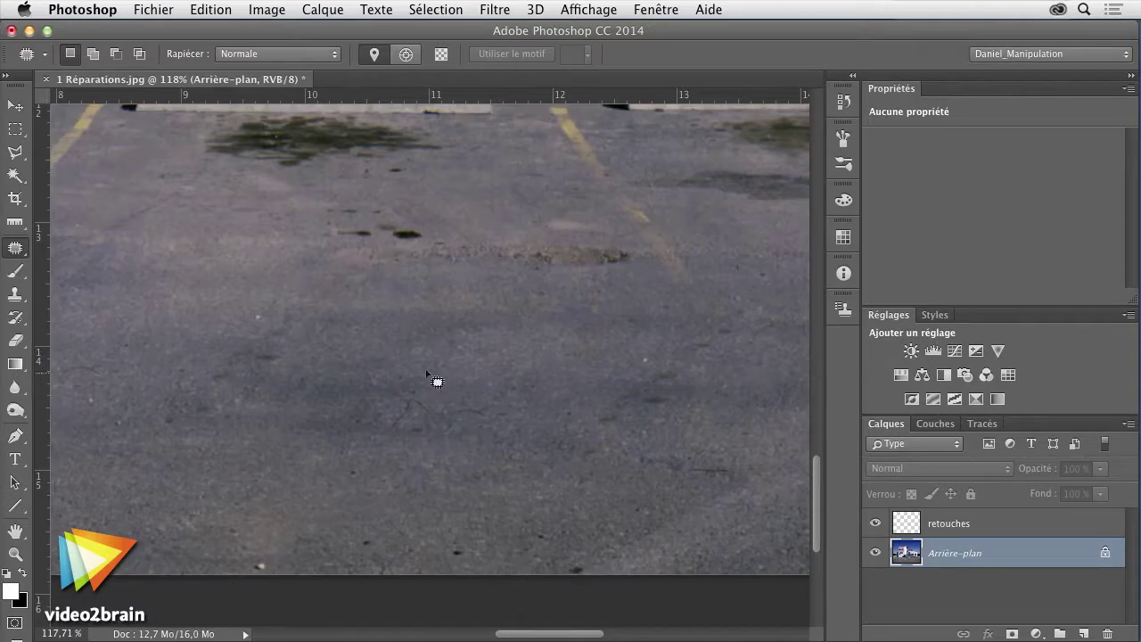
scroll(435, 381, up, 4)
scroll(434, 381, left, 2)
scroll(420, 326, up, 1)
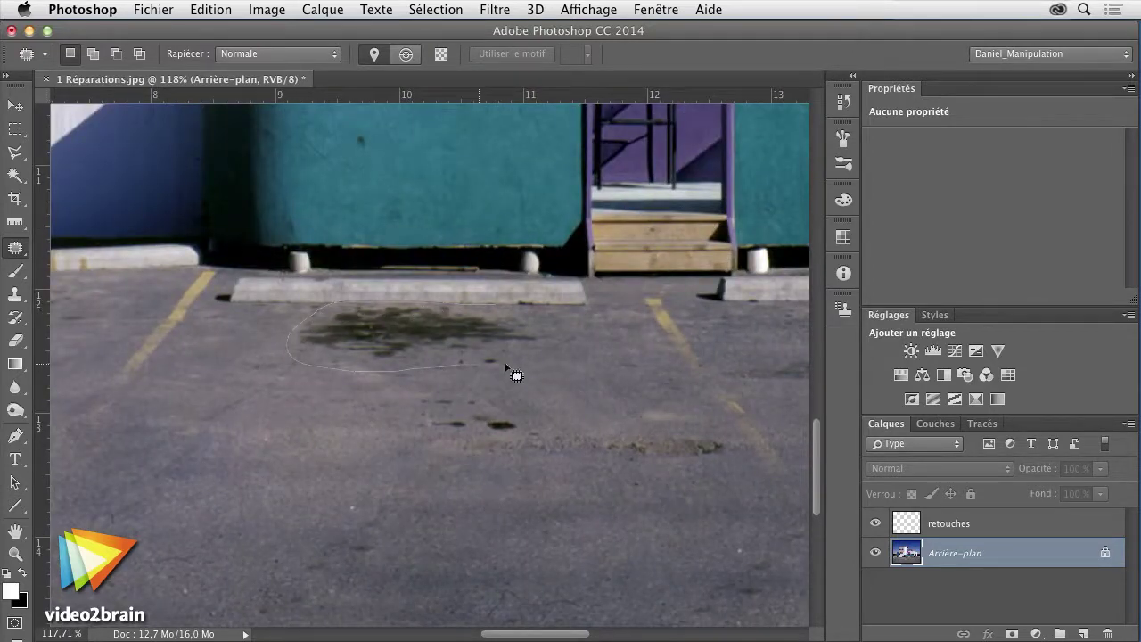
drag(539, 328, 535, 332)
drag(416, 334, 392, 392)
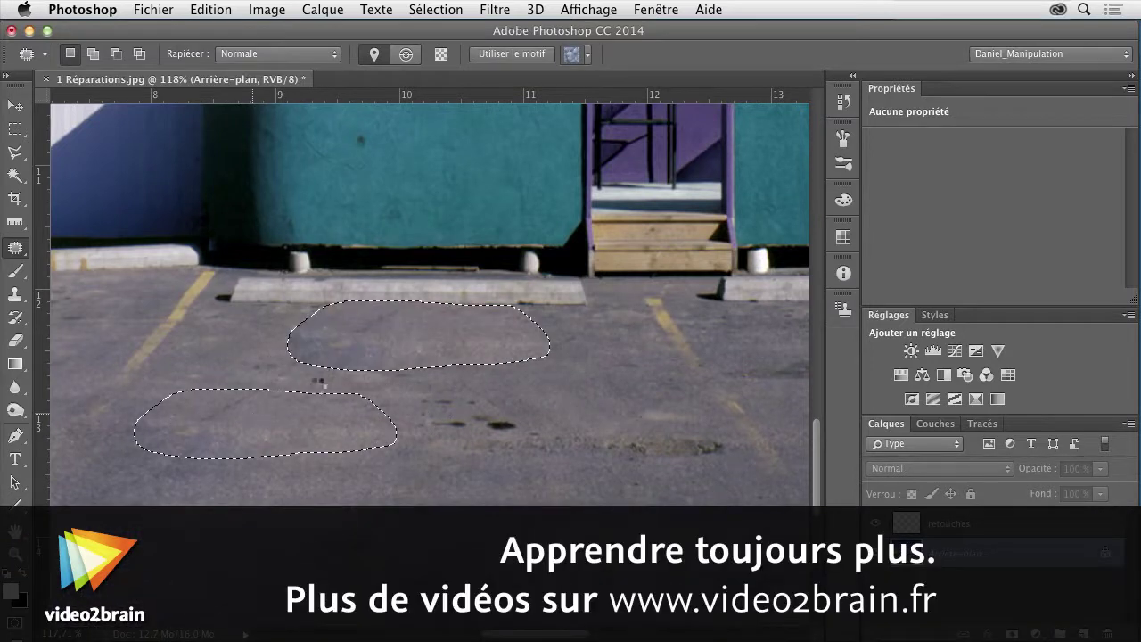
drag(431, 332, 391, 315)
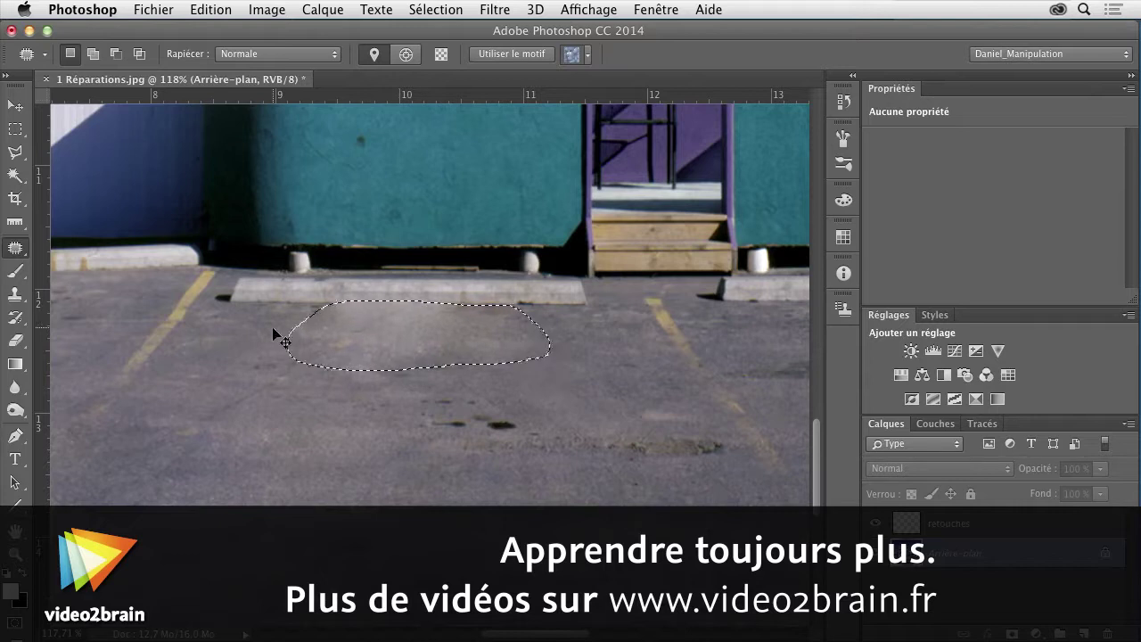
Redo the oil stain patch in Contenu pris en compte mode, then pan up to the rooftop
key(ctrl+z)
click(268, 55)
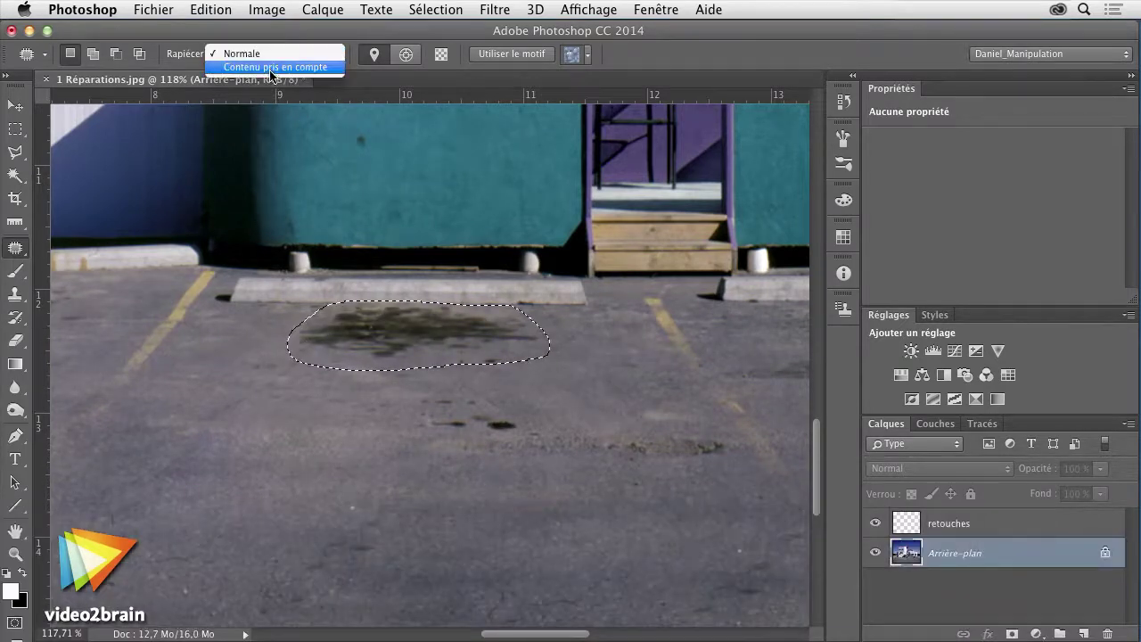
click(275, 67)
drag(473, 351, 314, 400)
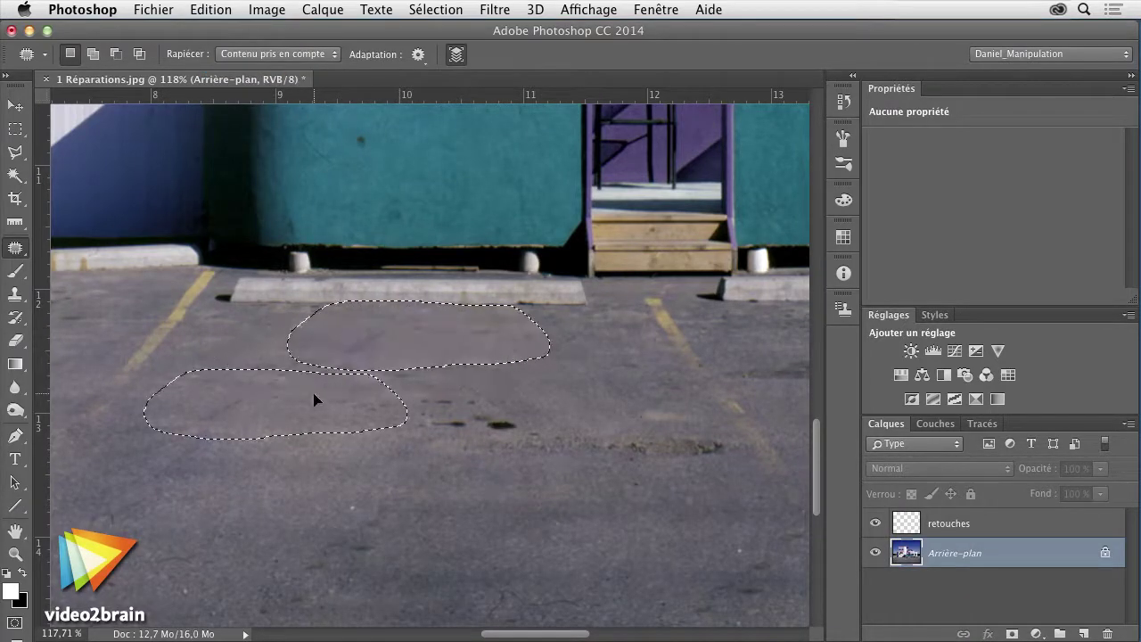
key(ctrl+d)
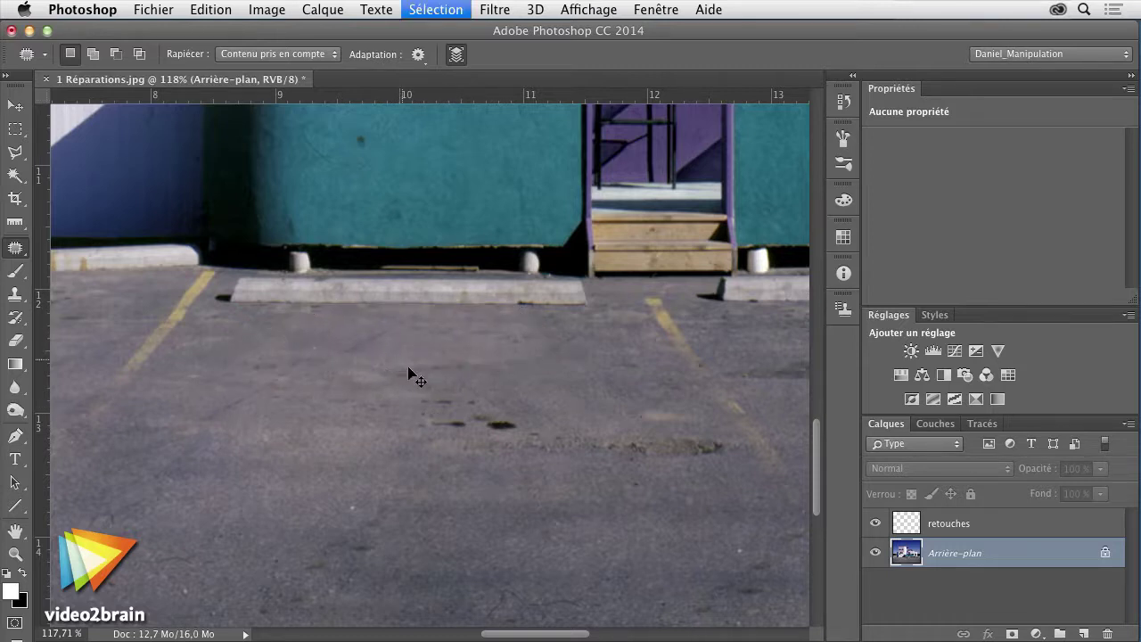
mouse_move(293, 184)
mouse_down()
mouse_move(512, 321)
mouse_move(529, 395)
mouse_move(415, 318)
mouse_move(402, 385)
mouse_up()
key(ctrl+r)
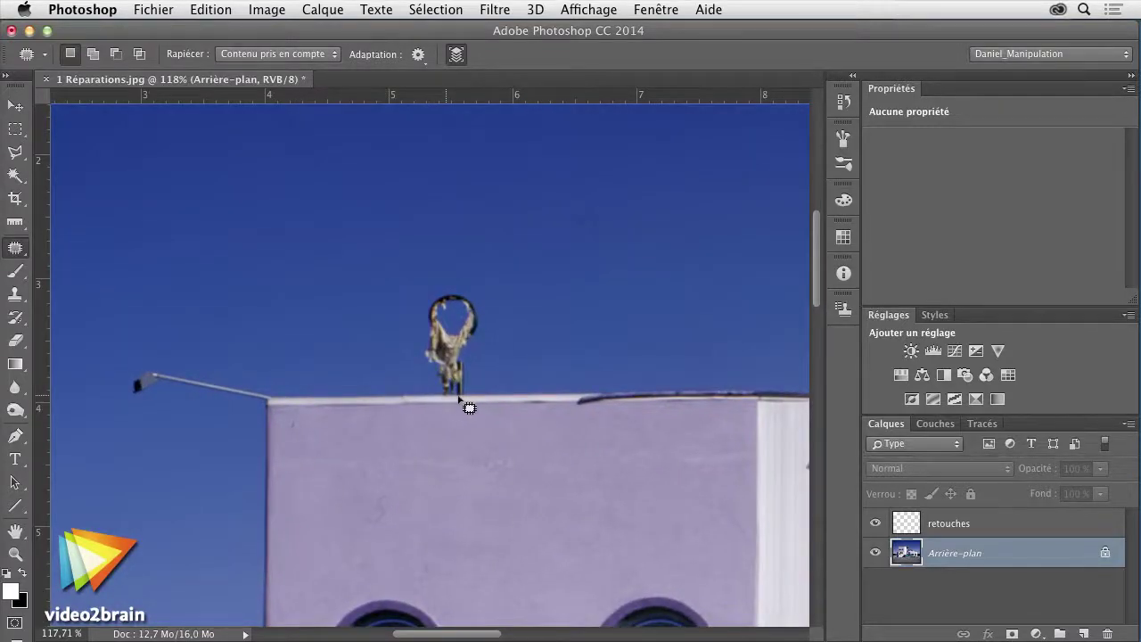
Try patching the rooftop sculpture with sky in Normale mode, undoing the smeared results
mouse_move(429, 335)
mouse_down()
mouse_move(420, 322)
mouse_move(525, 316)
mouse_up()
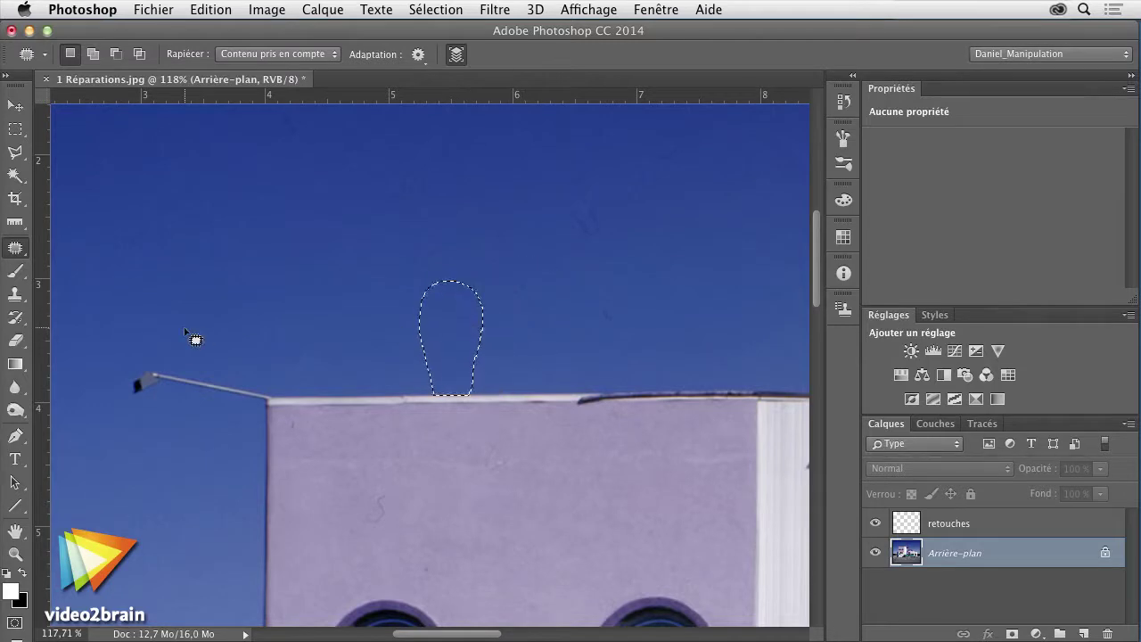
key(ctrl+z)
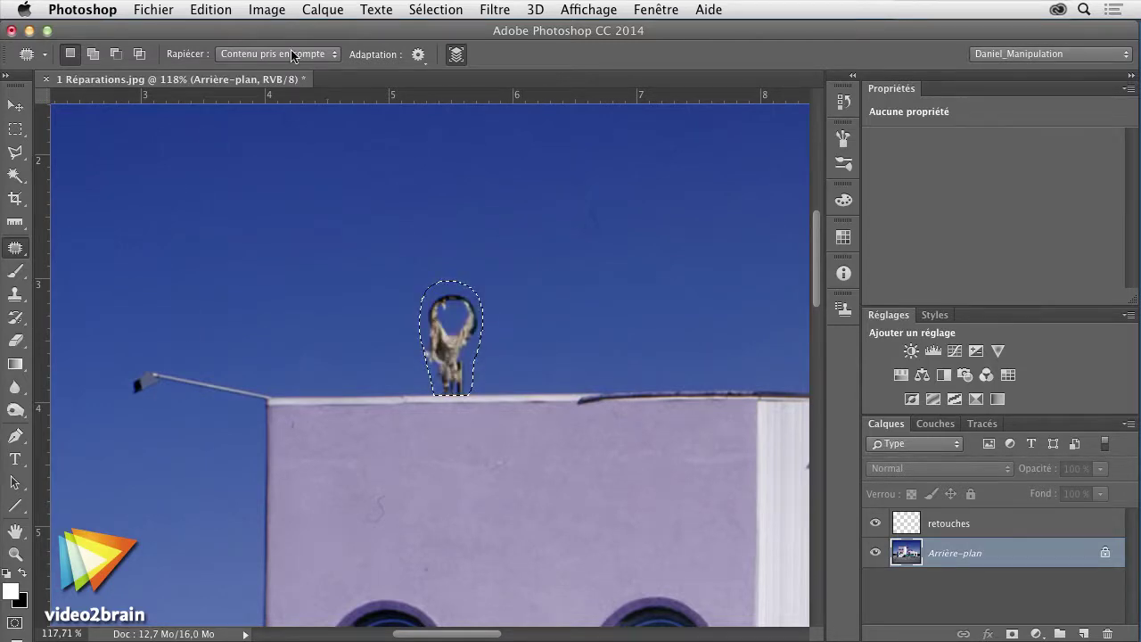
click(292, 55)
click(283, 39)
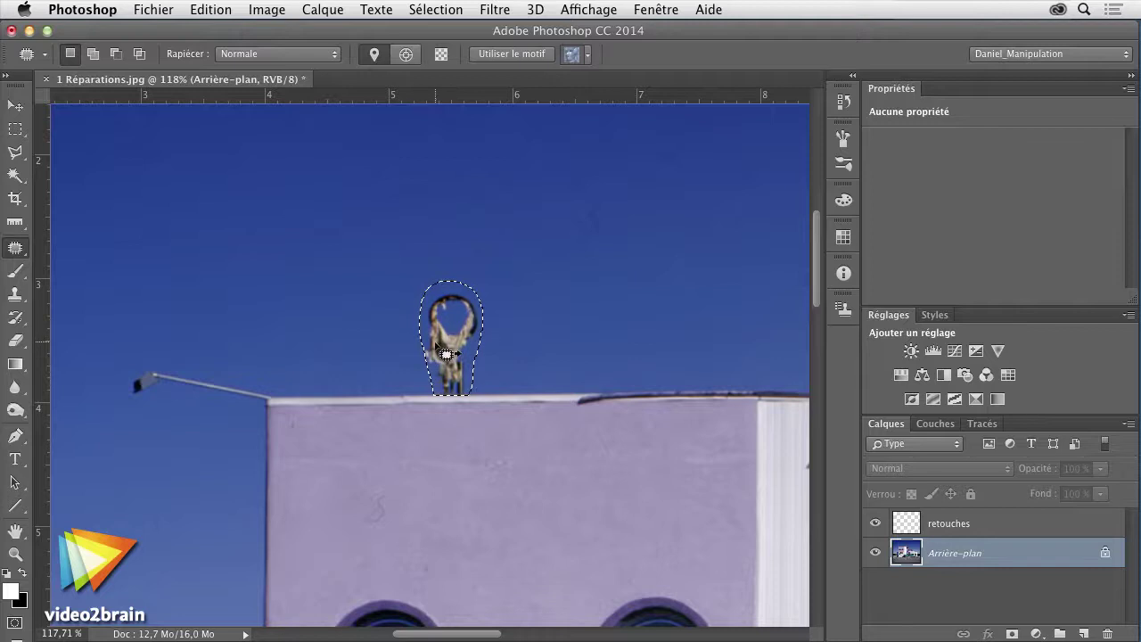
drag(446, 354, 369, 318)
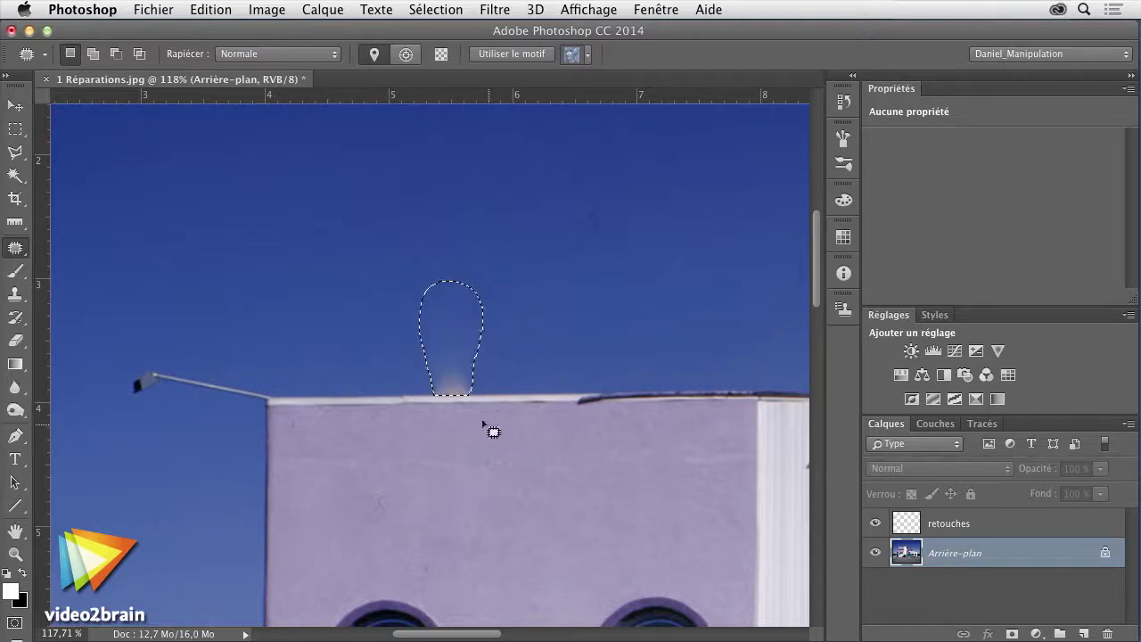
key(ctrl+z)
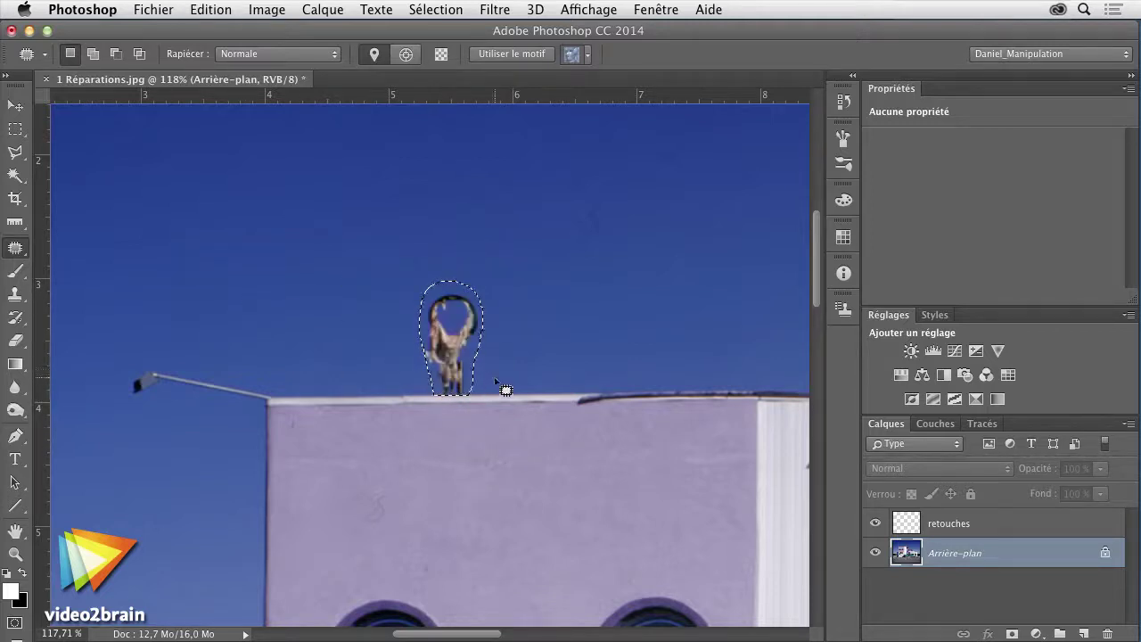
click(256, 56)
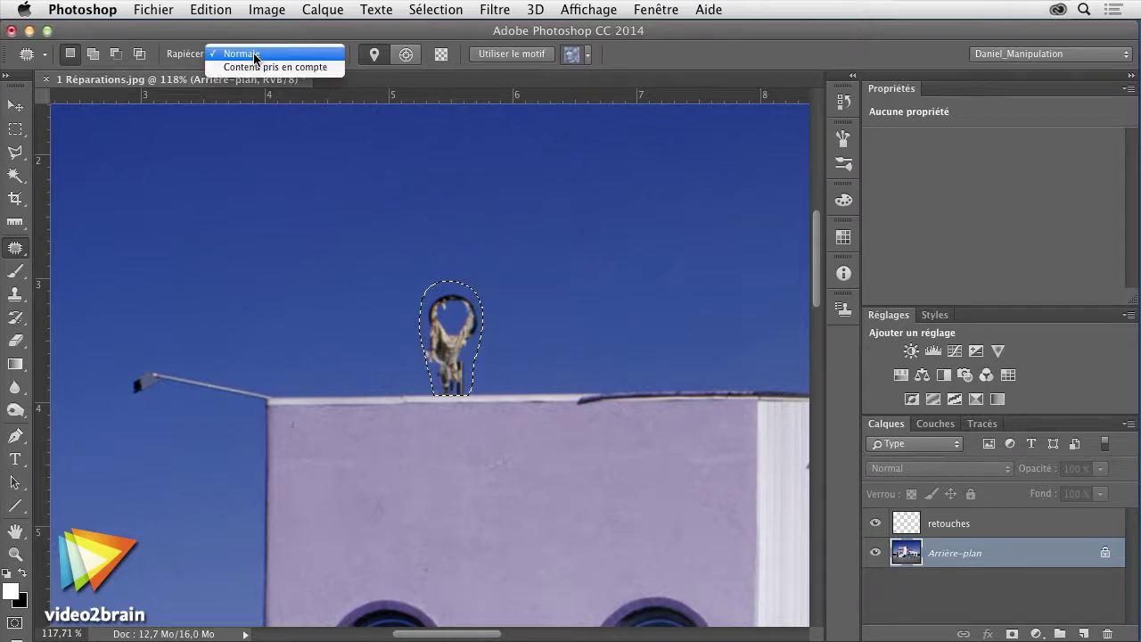
click(274, 55)
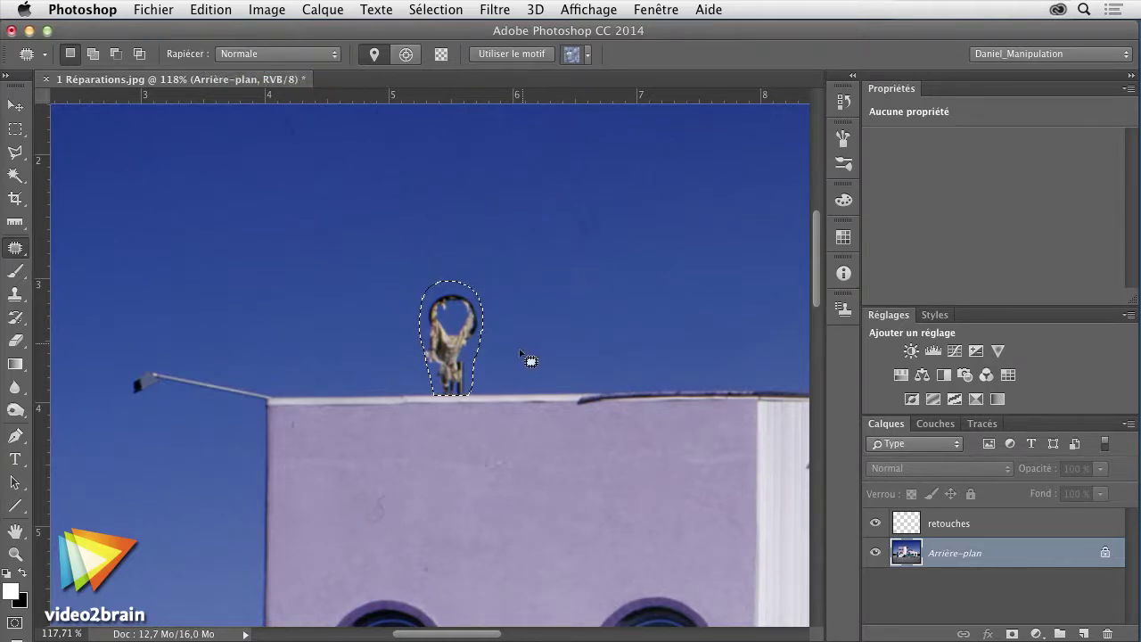
drag(485, 339, 419, 303)
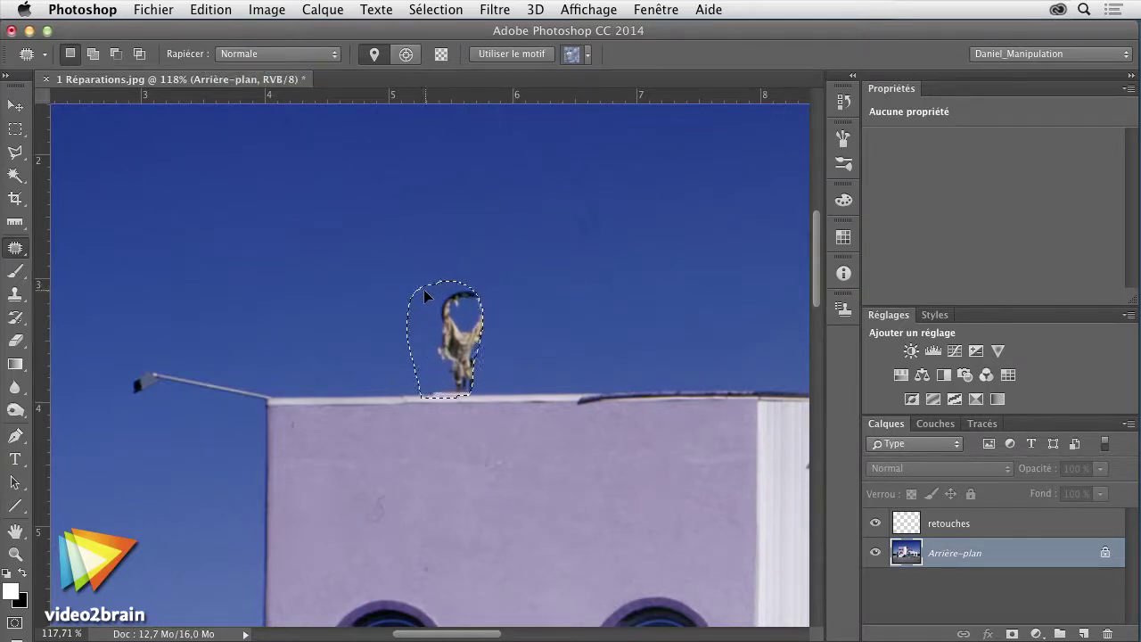
key(ctrl+d)
Outline the ring sculpture anew and patch it with clear sky from further left
drag(464, 337, 469, 299)
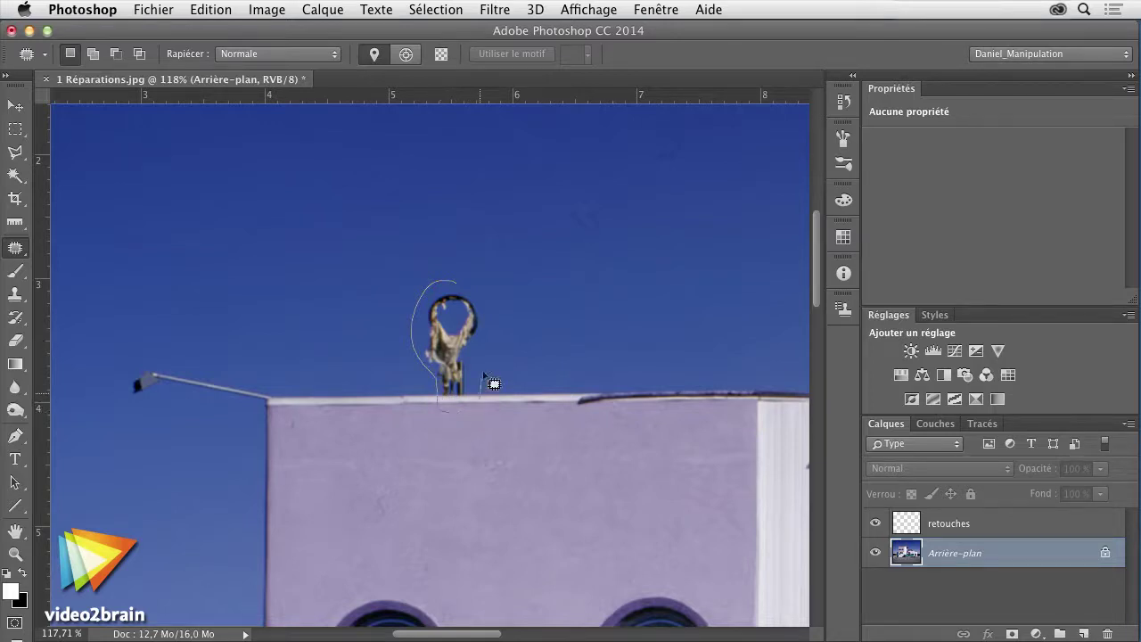
drag(481, 294, 441, 405)
drag(450, 343, 402, 344)
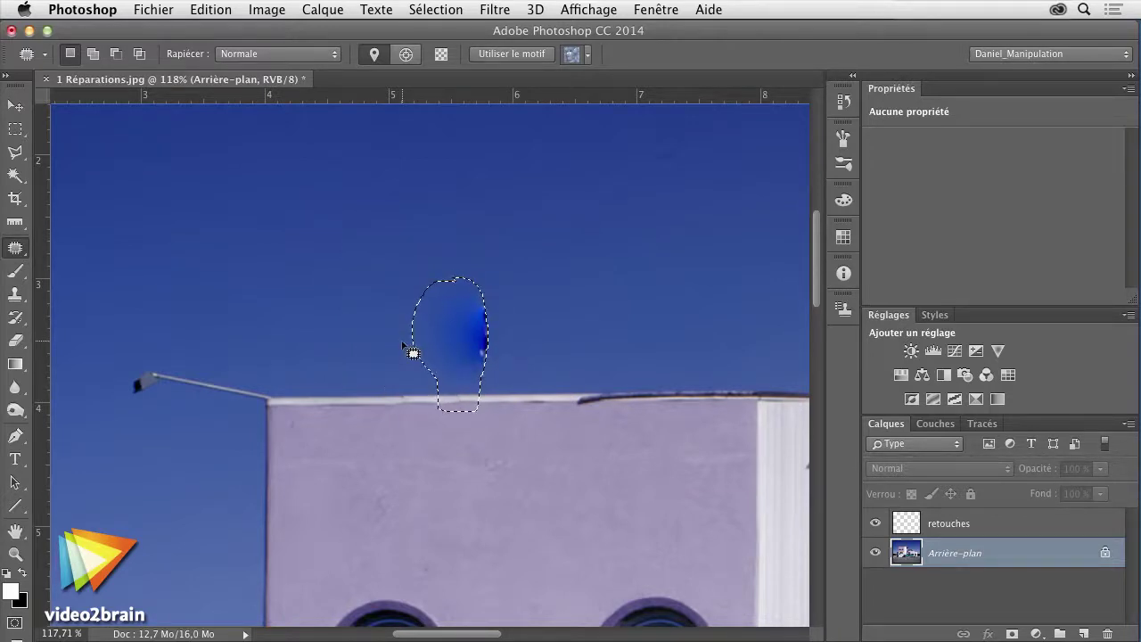
key(ctrl+z)
drag(442, 342, 371, 333)
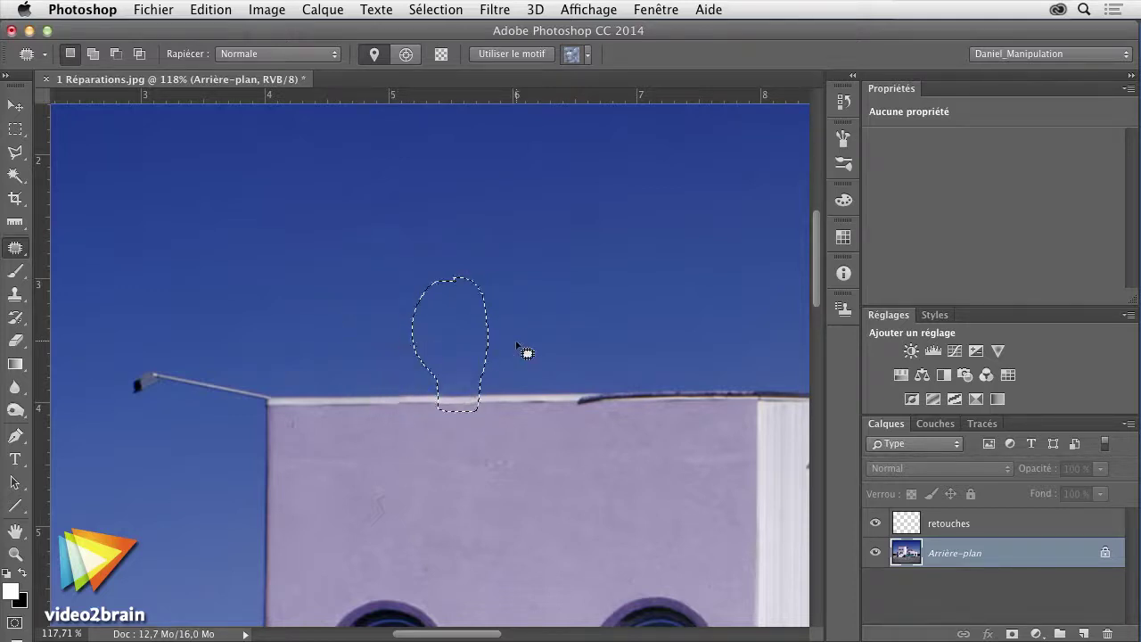
click(570, 361)
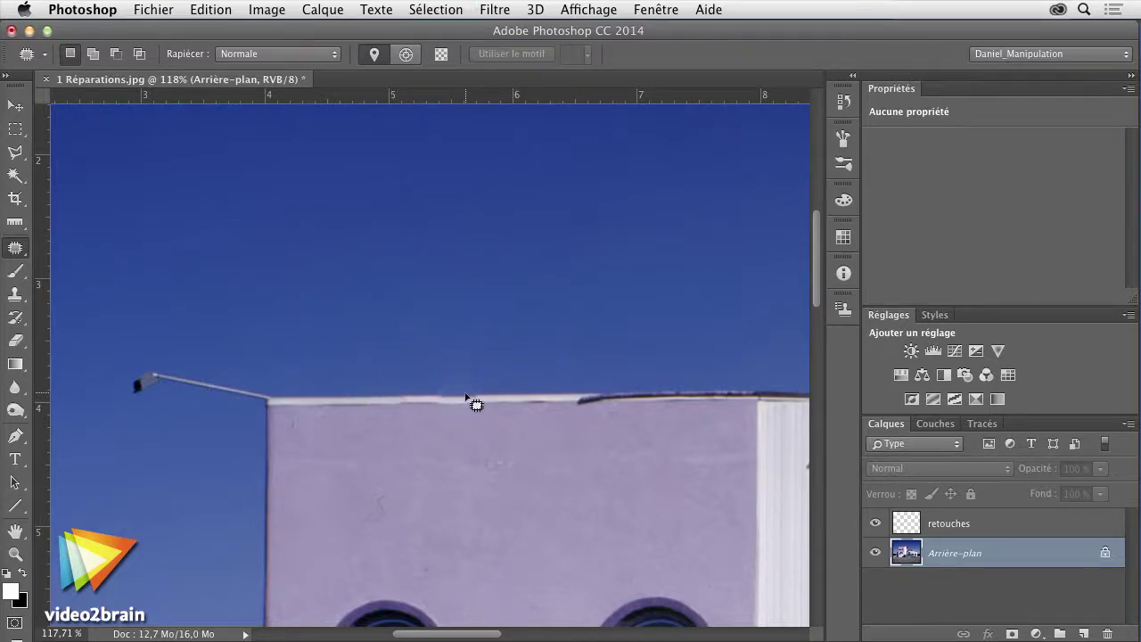